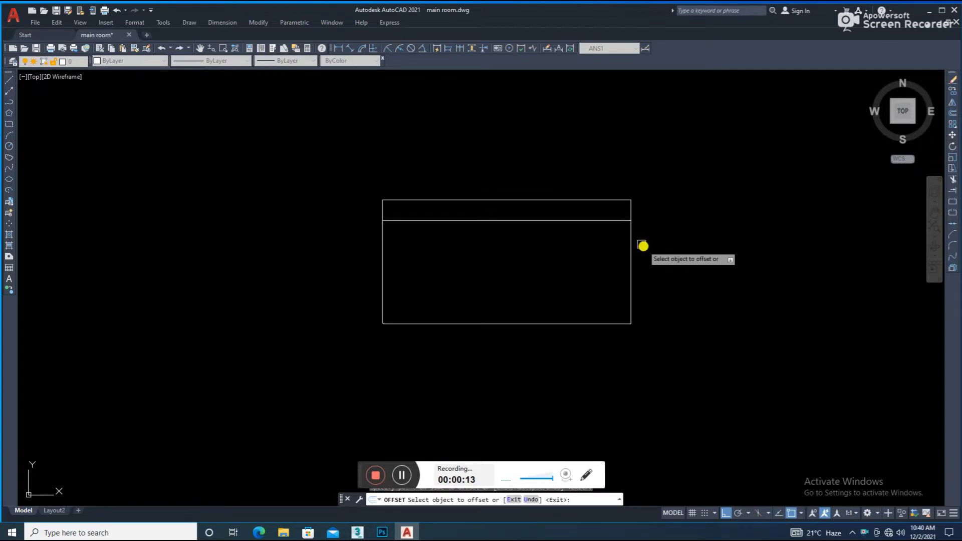
Offset the sofa outline's right edge 6 inches inward and offset its bottom edge slightly upward.
left_click(610, 271)
key("Escape")
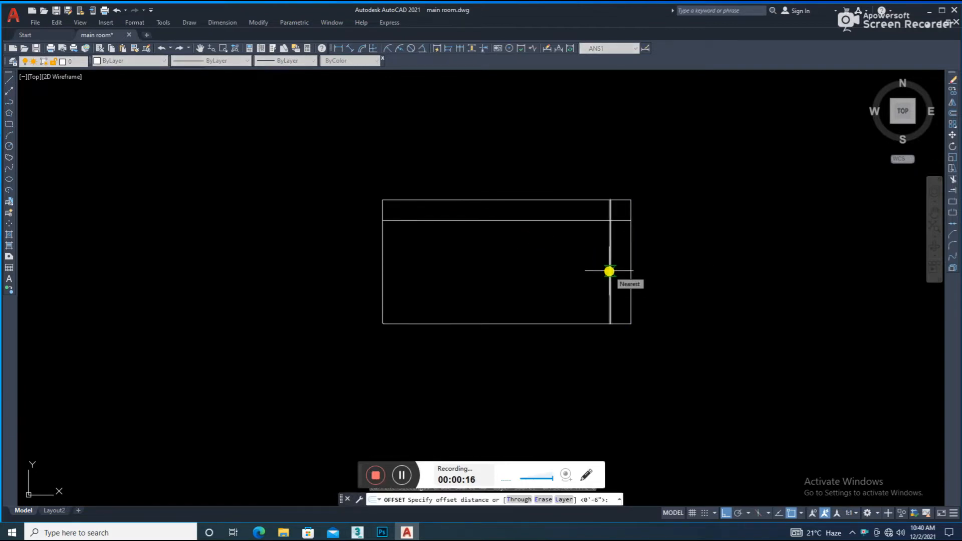
left_click(614, 324)
left_click(627, 301)
key("Escape")
scroll(622, 313, "up", 5)
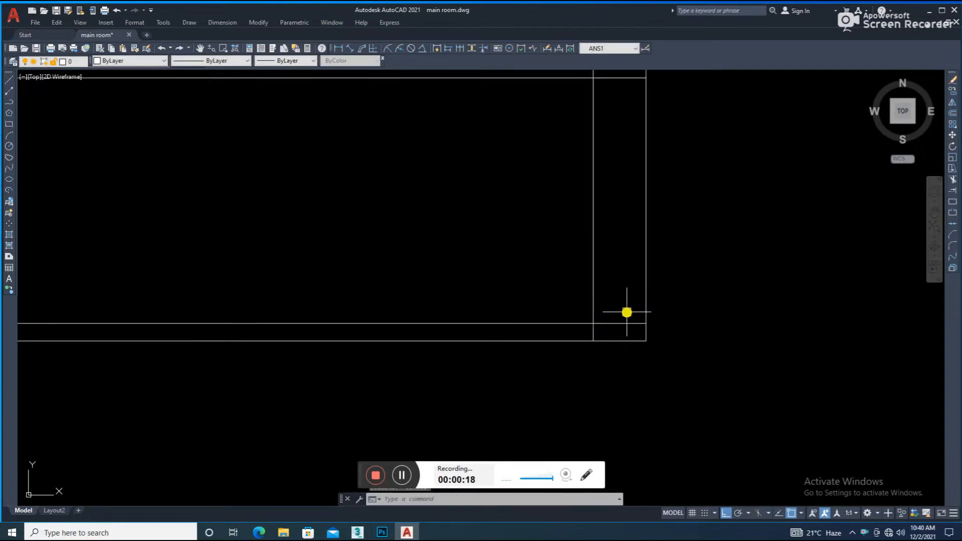
Try a small fillet where the two offset lines meet at the armrest's inner corner and remove the arc.
type("f")
key("Return")
left_click(596, 312)
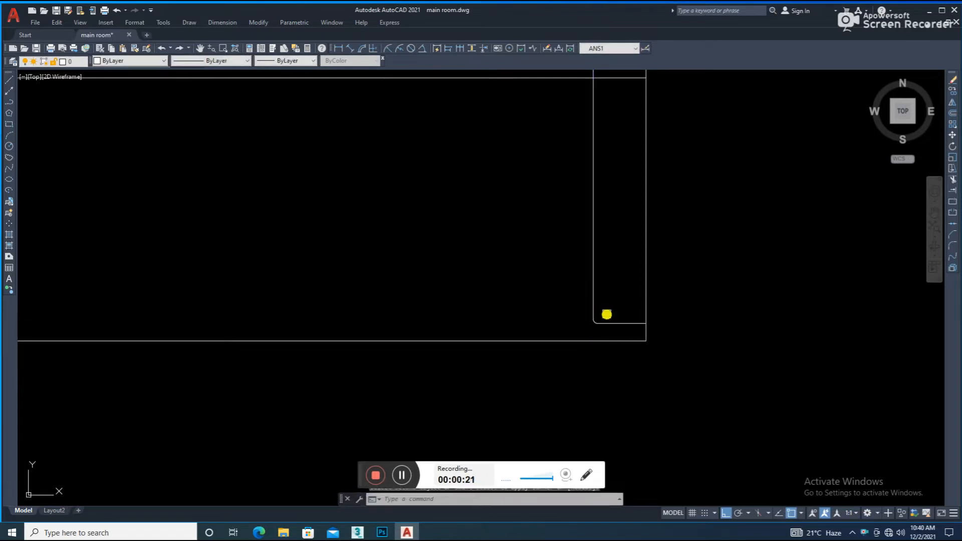
left_click(620, 323)
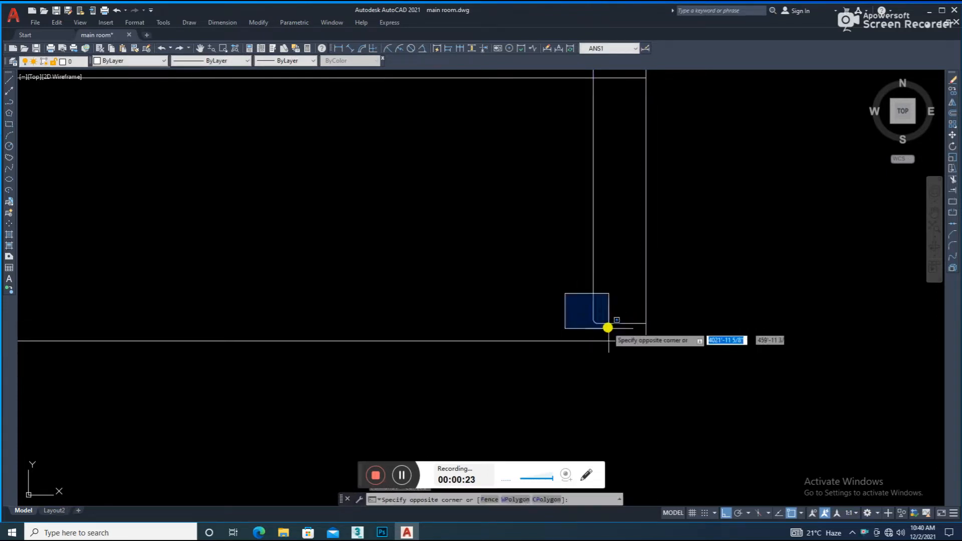
key("Return")
type("r")
key("Return")
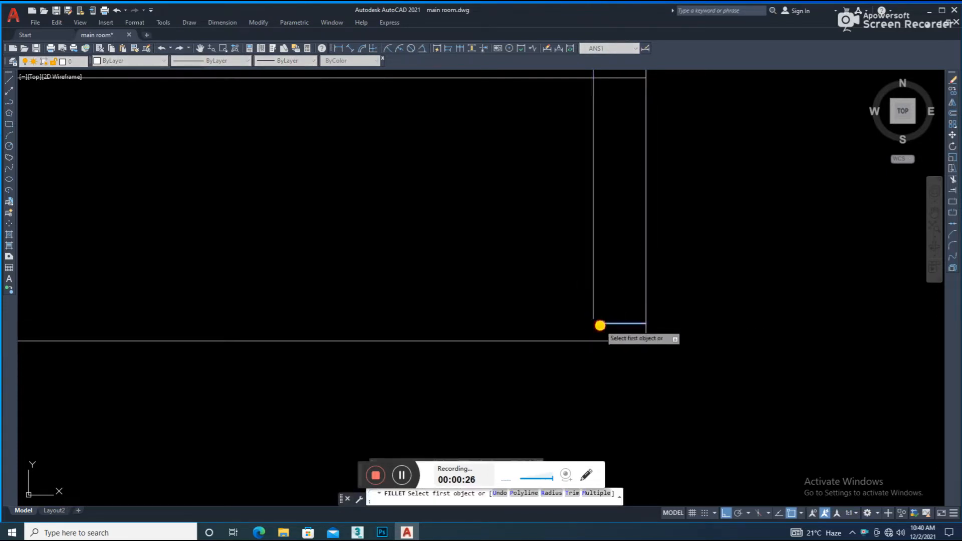
Fillet the armrest's two vertical lines into a semicircular end and delete the short horizontal line inside it.
key("Escape")
key("Return")
left_click(593, 307)
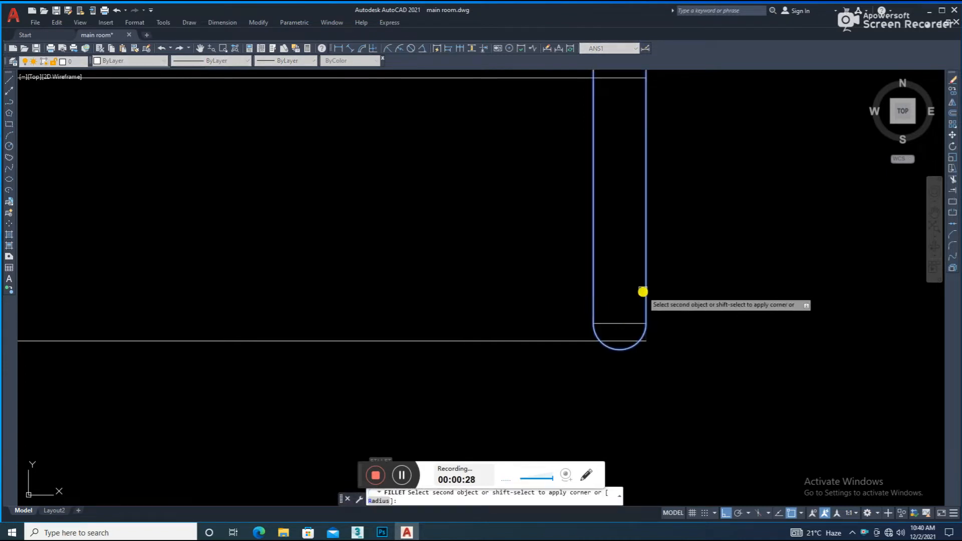
left_click(645, 293)
key("Return")
key("Escape")
Move the semicircular arc up from its lowest point onto the sofa's bottom edge.
left_click(612, 347)
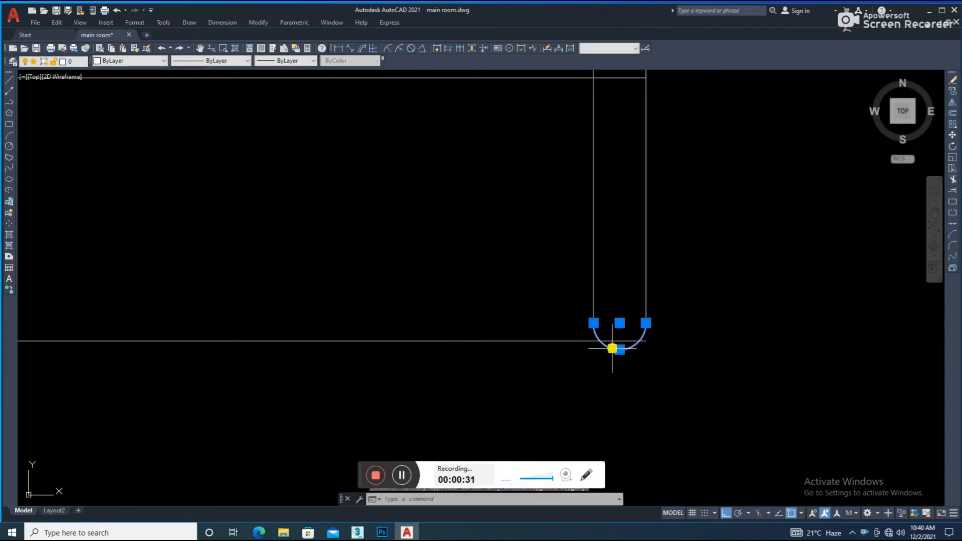
scroll(624, 363, "up", 4)
type("m")
key("Return")
left_click(612, 329)
left_click(611, 308)
Fillet the sofa's right edge with its bottom edge to close the lower right corner.
type("f")
key("Return")
left_click(679, 184)
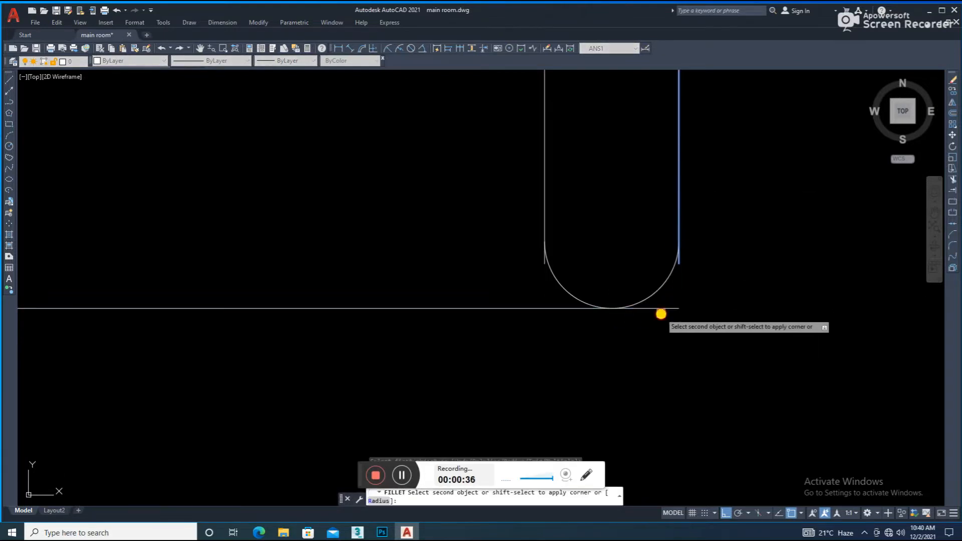
left_click(665, 306)
Trim the part of the backrest line that runs inside the right armrest.
scroll(571, 270, "up", 3)
scroll(586, 276, "down", 8)
scroll(591, 201, "up", 6)
type("tr")
key("Return")
left_click(592, 167)
key("Escape")
scroll(590, 168, "down", 8)
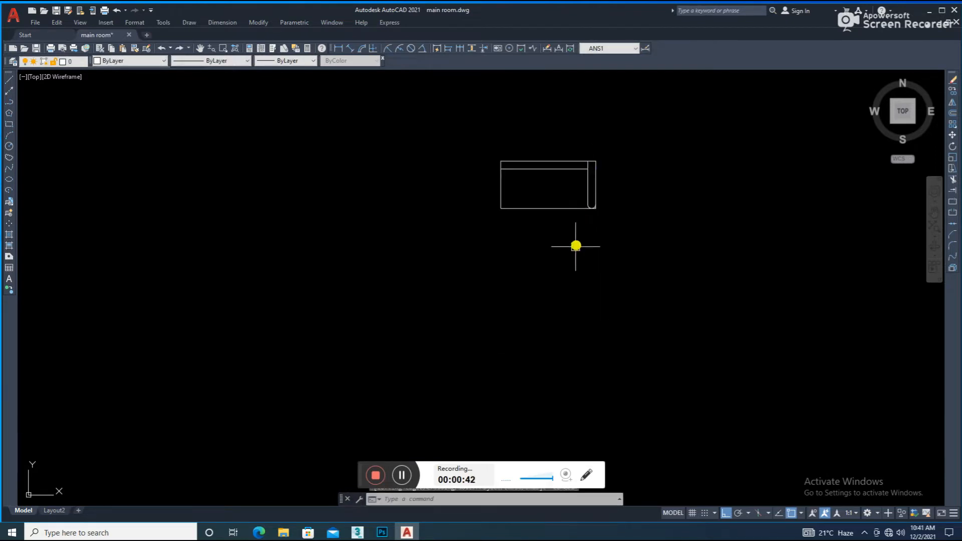
Move the whole sofa plan next to the lower right of the large reference room render.
scroll(541, 274, "down", 6)
left_click(546, 272)
type("m")
key("Return")
left_click(576, 266)
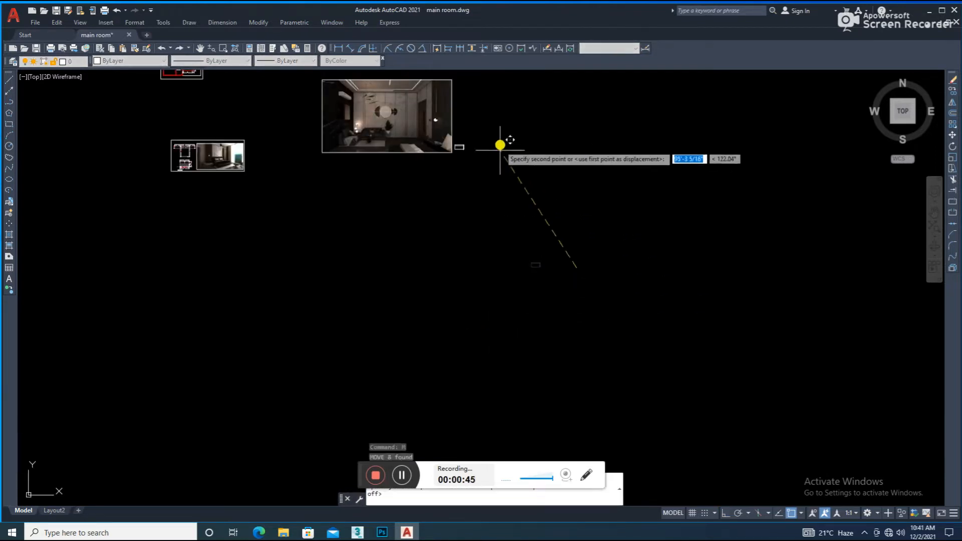
left_click(507, 126)
Examine the sofa and its armrests in the reference room render.
scroll(506, 125, "up", 6)
scroll(236, 283, "up", 6)
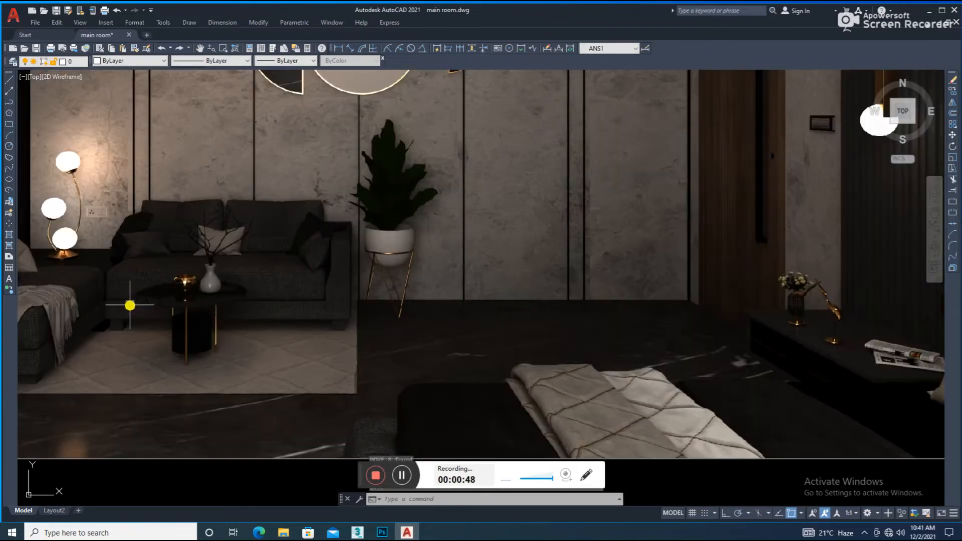
scroll(128, 287, "down", 3)
scroll(471, 256, "up", 2)
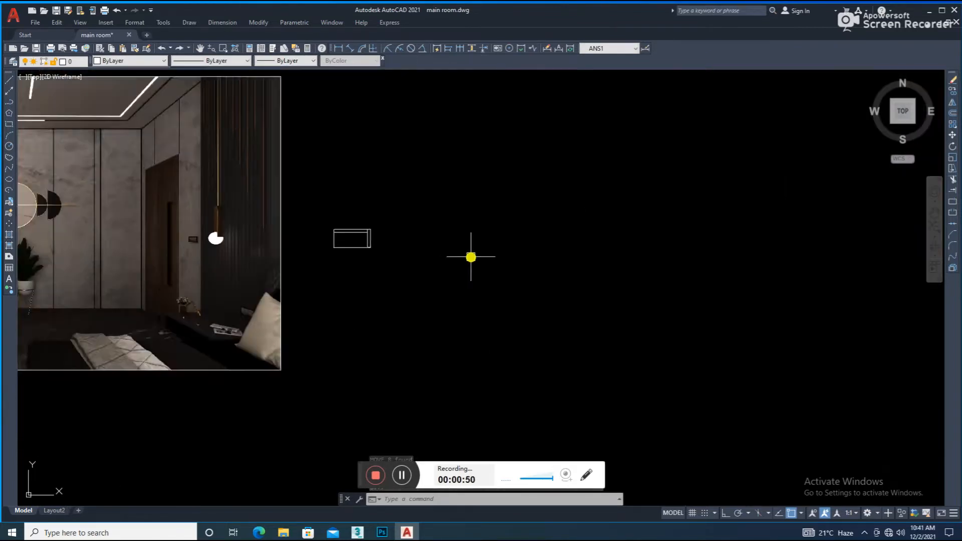
middle_click_drag(287, 260, 575, 328)
scroll(256, 301, "down", 2)
scroll(108, 349, "up", 4)
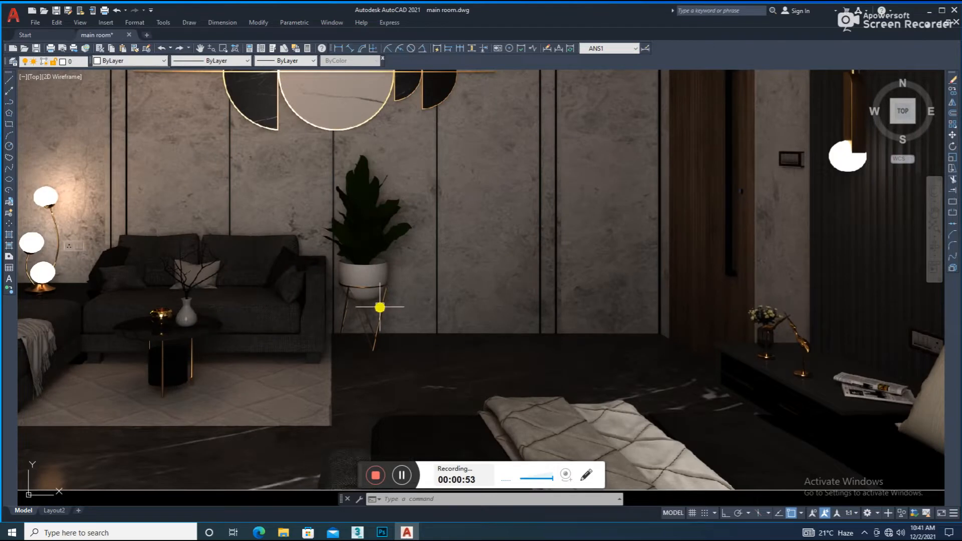
scroll(380, 307, "down", 4)
Offset the sofa plan's bottom edge upward again at the armrest, reusing the last offset distance.
scroll(596, 359, "up", 6)
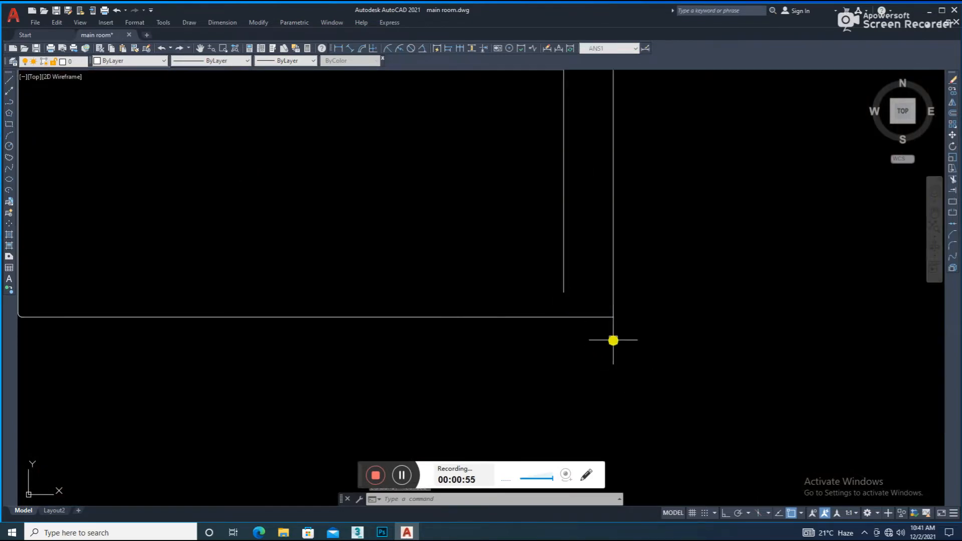
key("Return")
left_click(570, 294)
key("Escape")
type("o")
key("Return")
key("Return")
left_click(573, 316)
left_click(585, 288)
key("Escape")
Fillet the new offset line with the armrest's inner vertical line.
scroll(593, 309, "up", 2)
type("f")
key("Return")
left_click(586, 309)
left_click(517, 279)
Compare the sofa plan's shape and proportions with the sofa in the reference render.
scroll(563, 274, "down", 4)
scroll(258, 333, "down", 3)
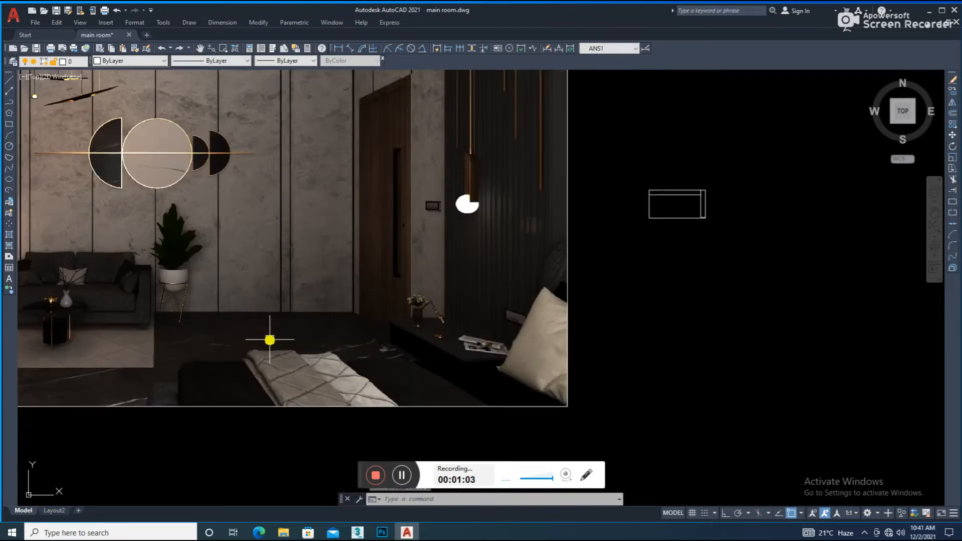
scroll(193, 273, "up", 3)
scroll(446, 269, "down", 3)
scroll(509, 245, "down", 1)
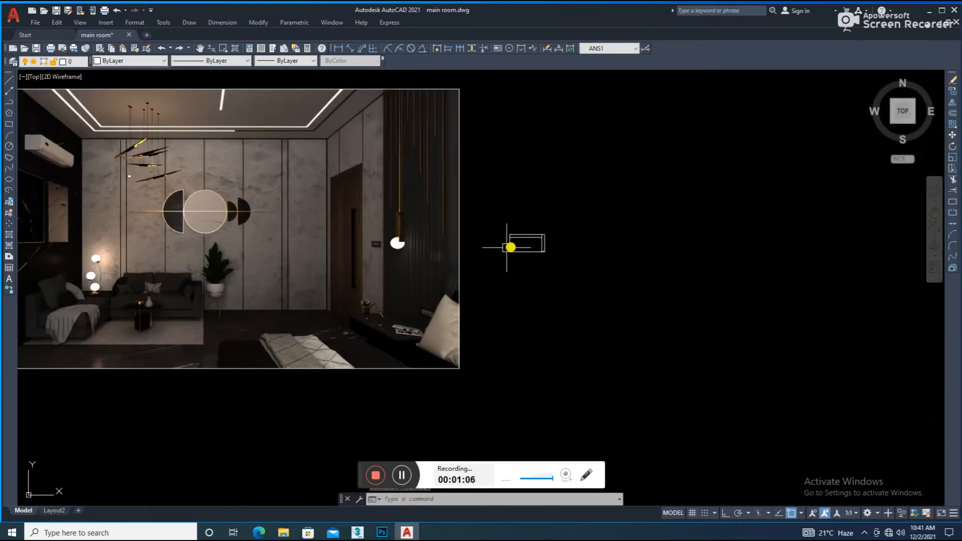
scroll(97, 295, "up", 5)
scroll(98, 296, "down", 5)
scroll(572, 224, "up", 4)
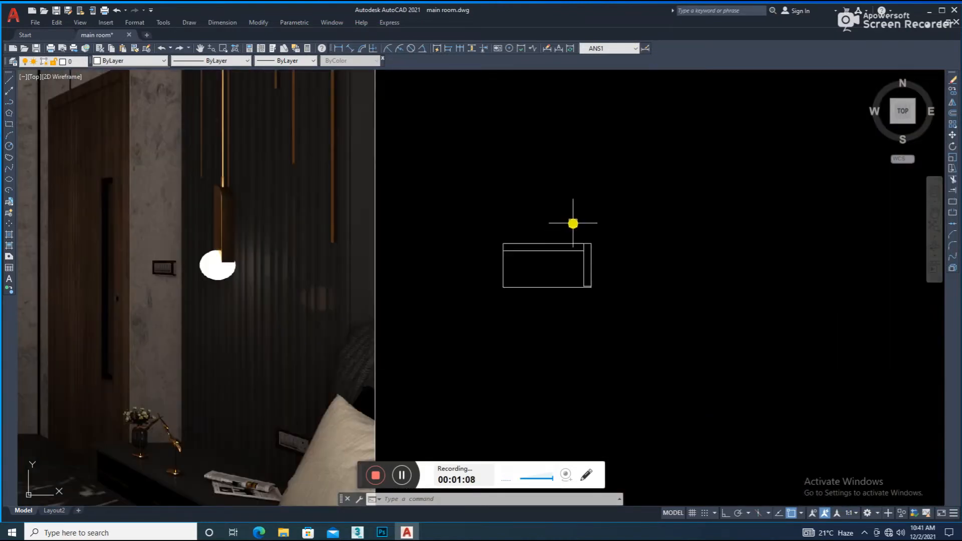
scroll(573, 236, "down", 5)
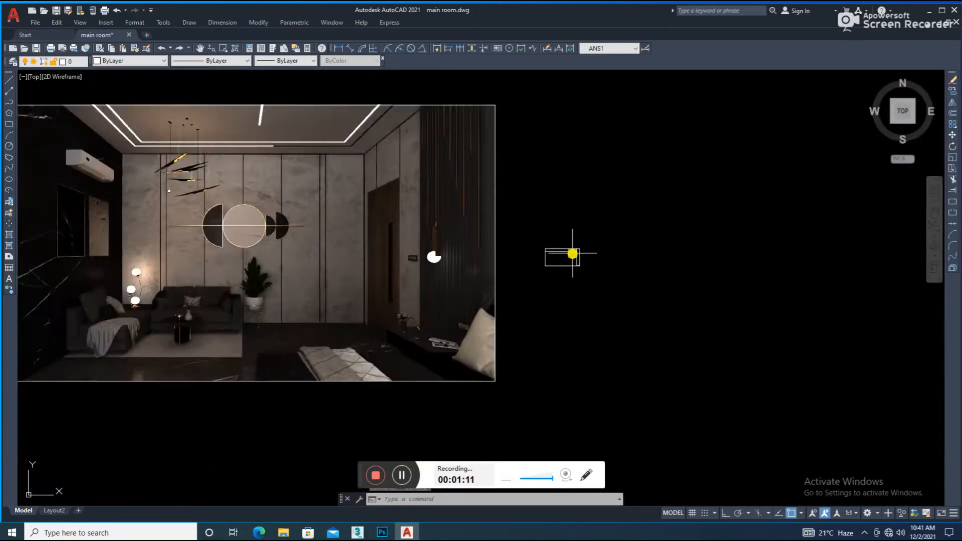
scroll(333, 286, "up", 2)
scroll(388, 291, "down", 5)
scroll(524, 261, "up", 5)
Select the entire sofa plan and move it farther right, away from the reference render.
left_click(530, 247)
left_click(393, 353)
type("m")
key("space")
left_click(461, 363)
left_click(555, 359)
Change the color of all the sofa plan's lines to dark gray.
left_click(536, 283)
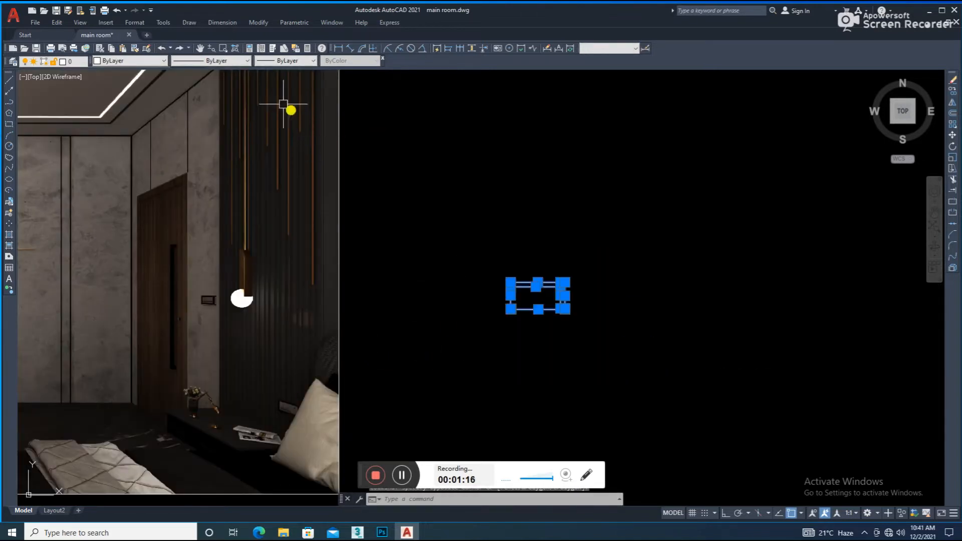
left_click(131, 60)
left_click(123, 142)
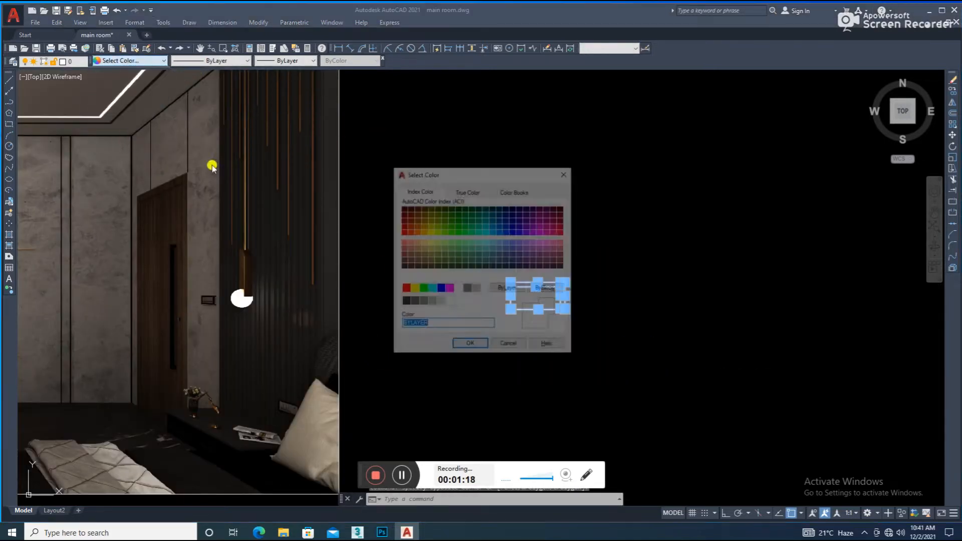
left_click(485, 345)
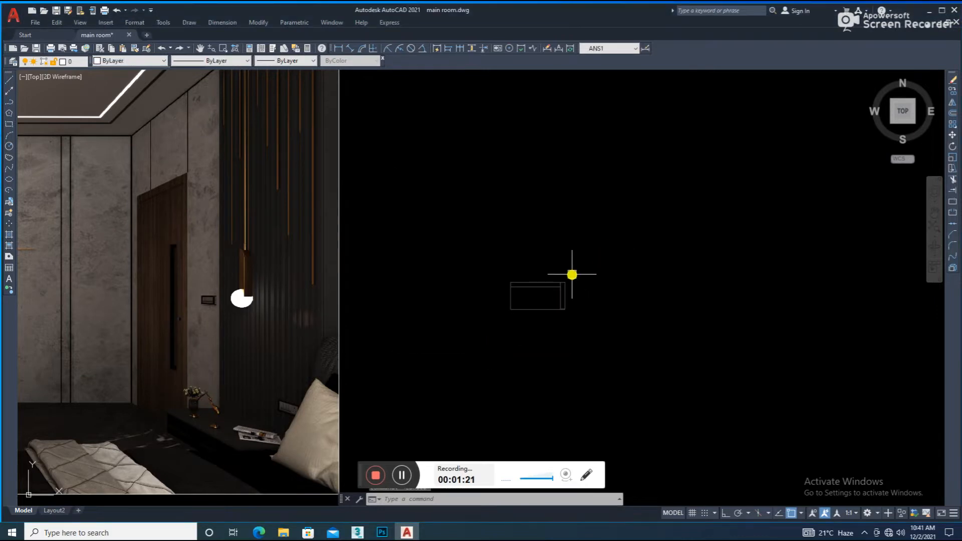
Draw a vertical projection line straight down from the sofa plan's lower right corner.
middle_click_drag(566, 305, 543, 289)
type("l")
key("Return")
left_click(551, 291)
key("space")
key("space")
left_click(542, 294)
left_click(541, 412)
key("space")
Draw a vertical projection line straight down from the plan's lower left corner with ortho on.
key("space")
left_click(488, 293)
key("F8")
left_click(483, 411)
key("space")
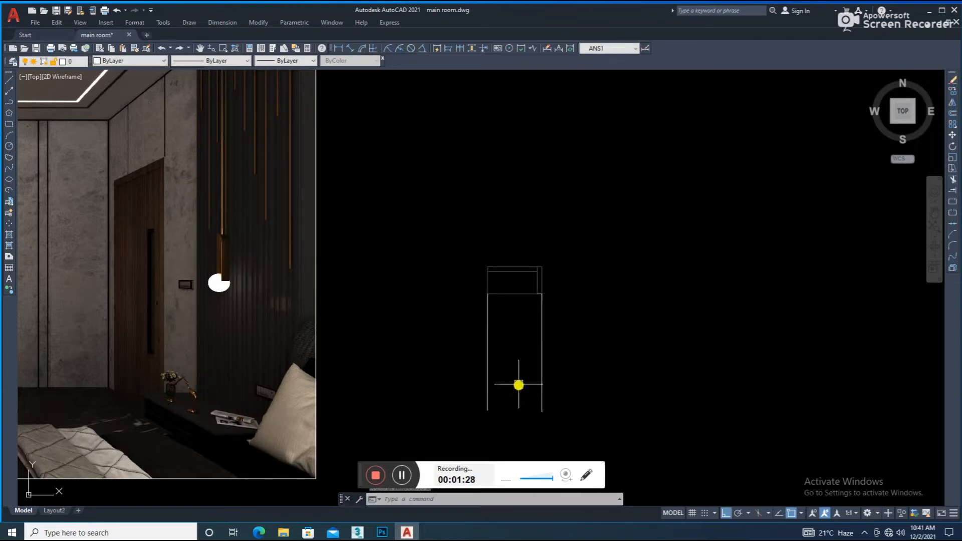
Draw a horizontal ground line across both projection lines near their lower ends.
key("space")
left_click(470, 372)
left_click(554, 372)
key("space")
Trim the ends of both projection lines that extend below the ground line.
type("tr")
key("space")
key("space")
scroll(457, 377, "up", 4)
left_click(510, 330)
left_click(462, 395)
key("space")
key("Escape")
type("s")
left_click(476, 395)
left_click(702, 407)
Offset the ground line 18 inches upward to mark the seat height.
type("o")
key("space")
type("18")
key("space")
left_click(592, 362)
left_click(596, 330)
scroll(605, 349, "down", 3)
key("Escape")
key("Escape")
scroll(619, 346, "up", 4)
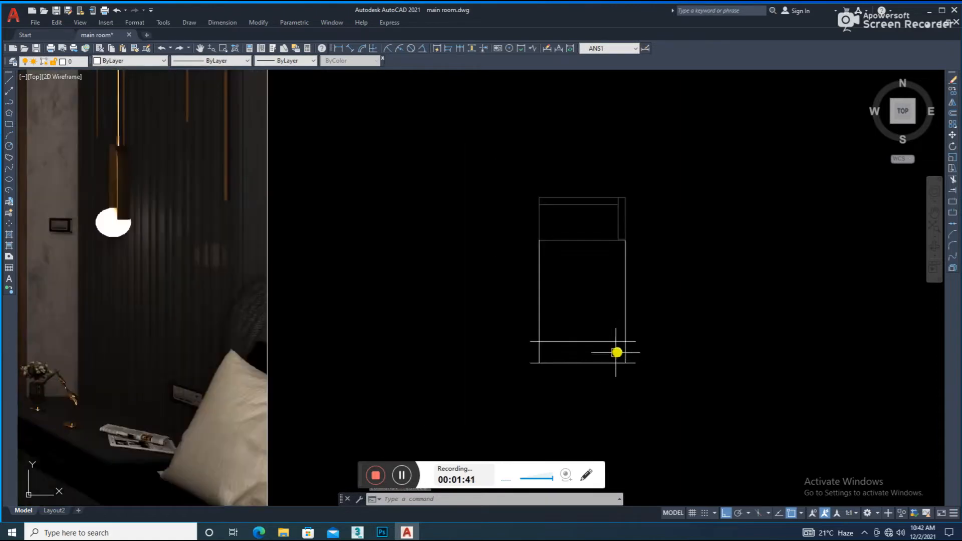
Trim the overhanging ends of the horizontal line just above the ground line at both projection lines.
type("tr")
key("space")
scroll(539, 355, "up", 5)
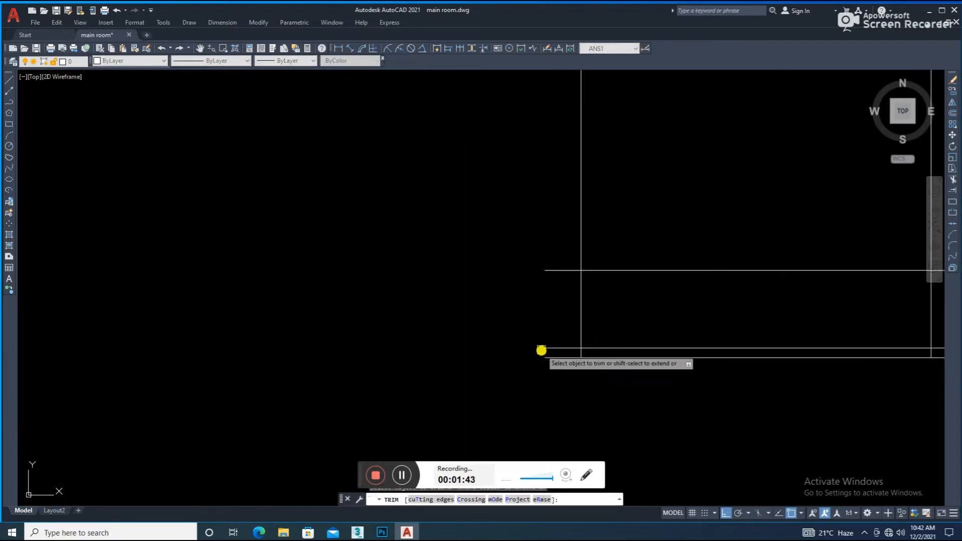
scroll(606, 366, "down", 2)
scroll(745, 356, "up", 3)
left_click(736, 365)
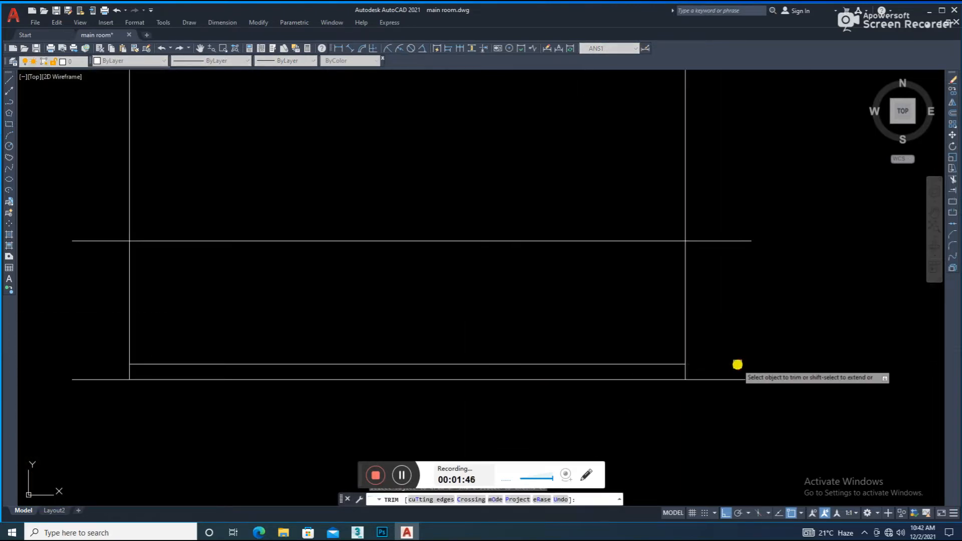
key("Escape")
key("Escape")
Draw a small rectangular sofa leg between the base line and ground line, just inside the left edge.
type("l")
key("space")
left_click(131, 365)
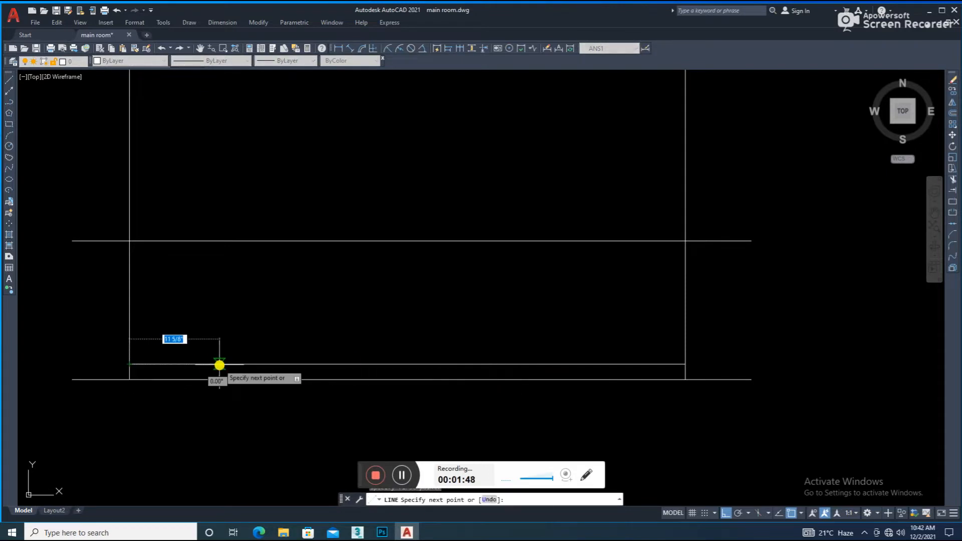
left_click(162, 382)
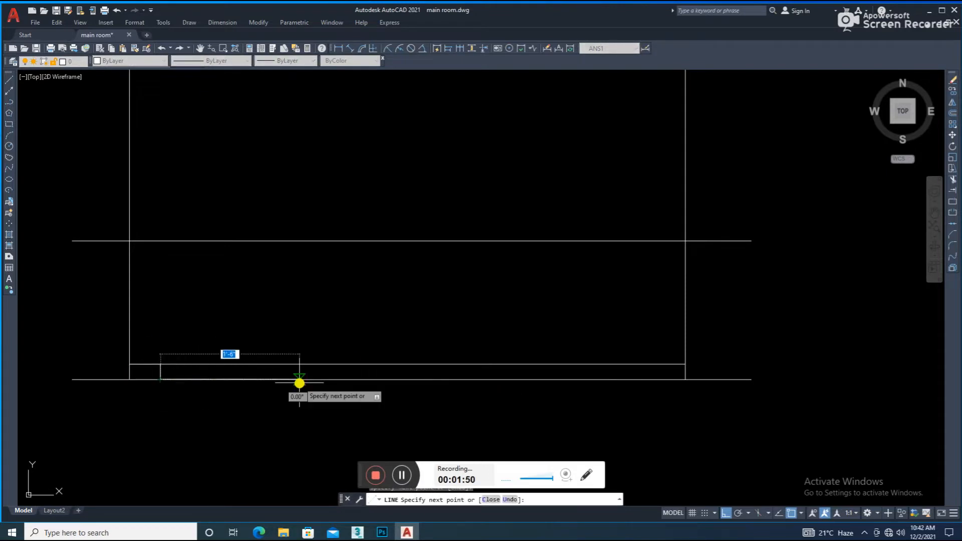
left_click(191, 364)
key("Escape")
Mirror the left leg about the vertical centerline of the base, keeping the original.
left_click(152, 349)
left_click(221, 411)
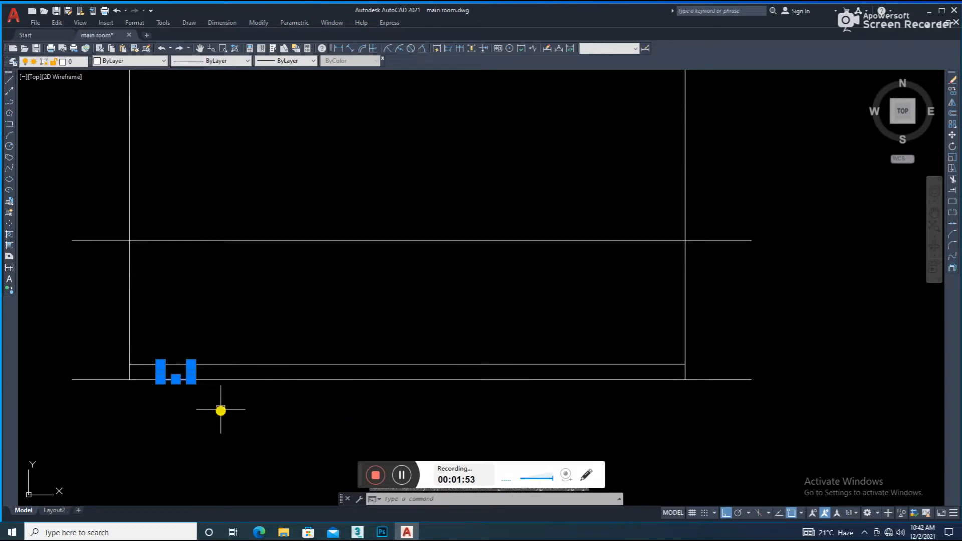
type("mi")
key("space")
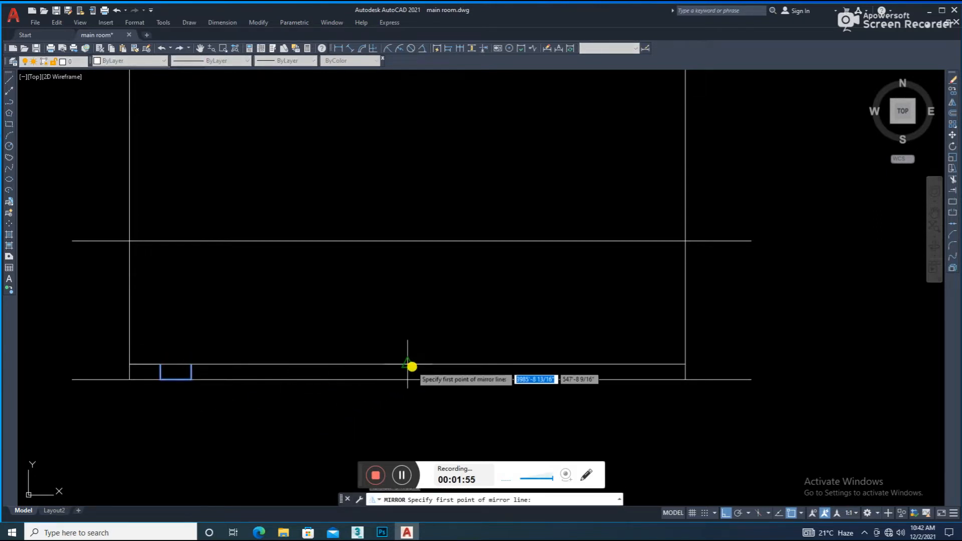
left_click(410, 366)
left_click(409, 400)
key("Return")
Trim the ground line between the two legs and undo the extra trim beside the left leg.
type("tr")
key("space")
left_click(226, 380)
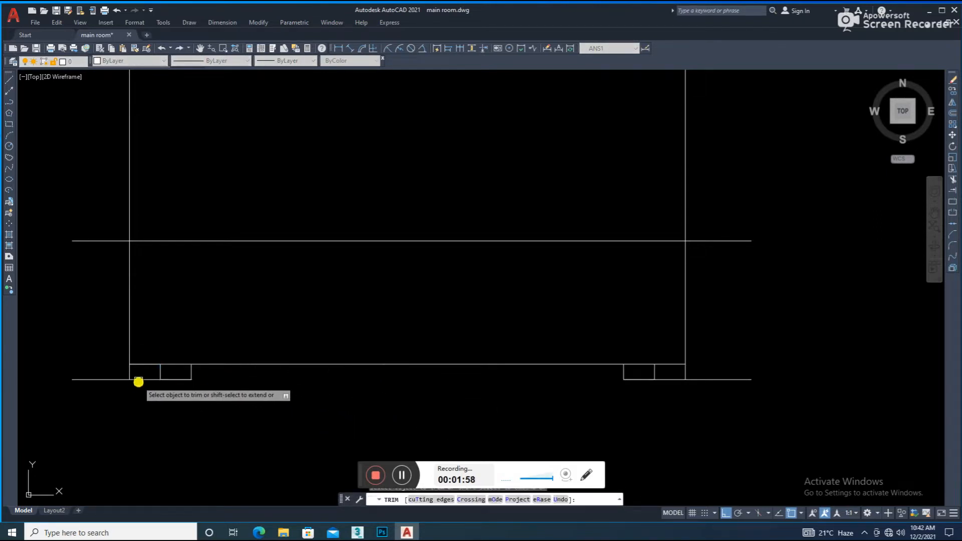
left_click(141, 380)
key("ctrl+z")
Trim the projection line stubs between the base line and ground line at both outer edges of the sofa.
scroll(145, 370, "up", 2)
left_click(100, 373)
left_click(117, 377)
scroll(194, 369, "down", 3)
scroll(580, 364, "up", 2)
left_click(431, 381)
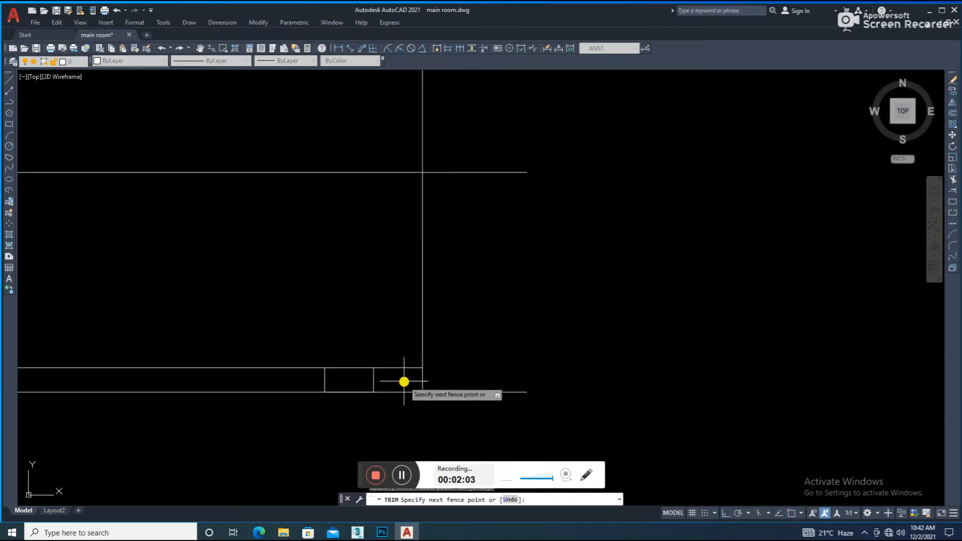
left_click(404, 380)
scroll(483, 382, "down", 3)
key("Escape")
Try offsetting the sofa's base line upward to mark the top of the base panel.
type("o")
key("space")
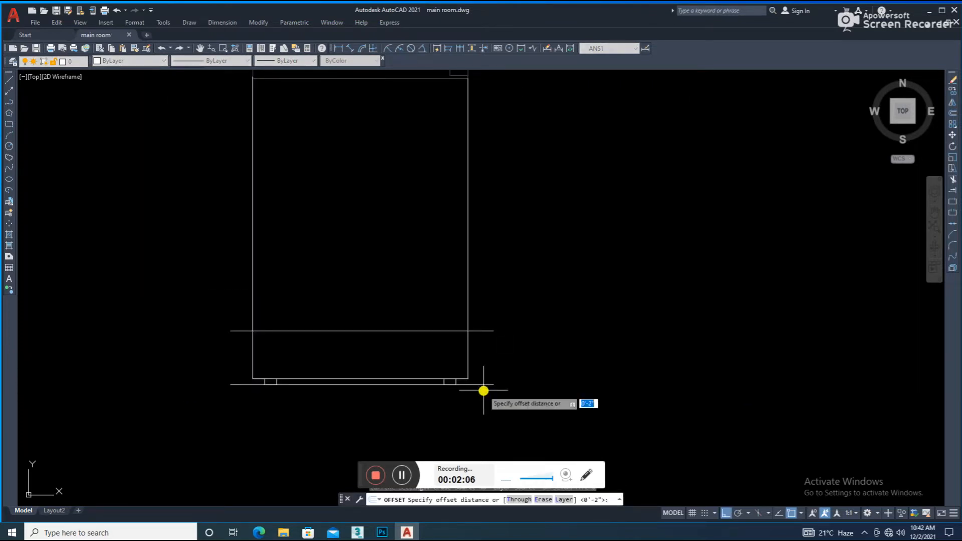
scroll(296, 367, "up", 2)
key("space")
left_click(327, 386)
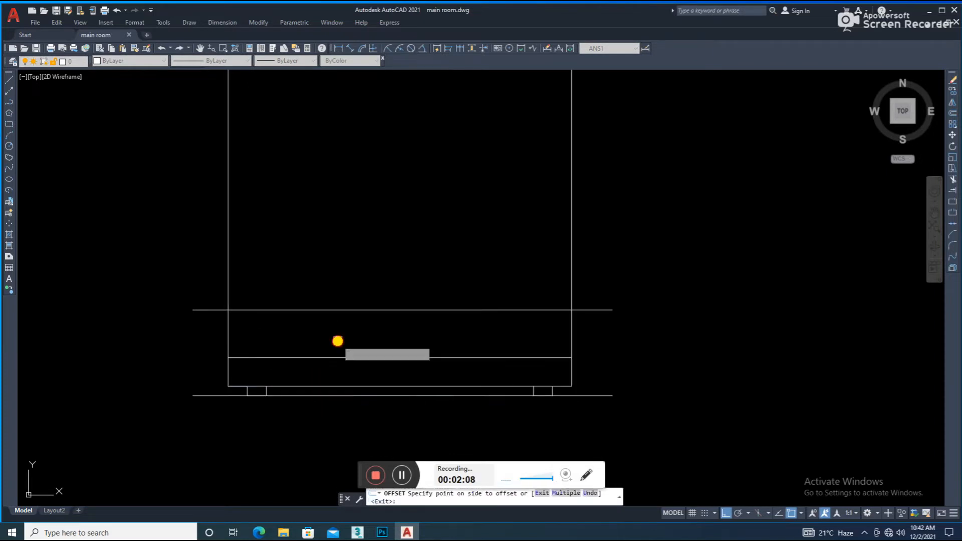
left_click(337, 342)
key("Escape")
Try moving the offset line above the base by 12, then undo it.
left_click(357, 343)
left_click(344, 373)
type("m")
key("space")
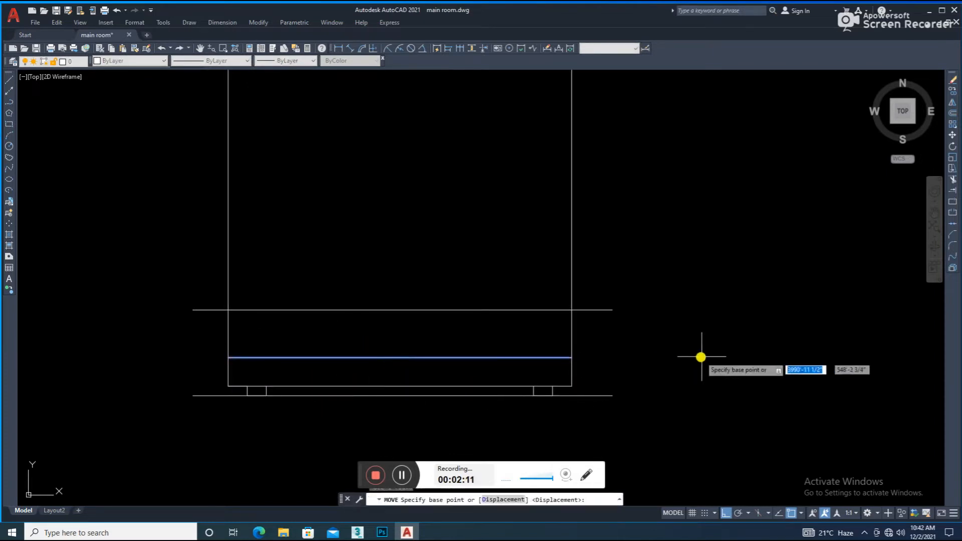
left_click(703, 358)
type("12")
key("space")
key("ctrl+z")
left_click(344, 346)
left_click(332, 366)
Try offsetting the sofa's base line upward by 12.
type("o")
key("space")
type("12")
key("space")
left_click(351, 386)
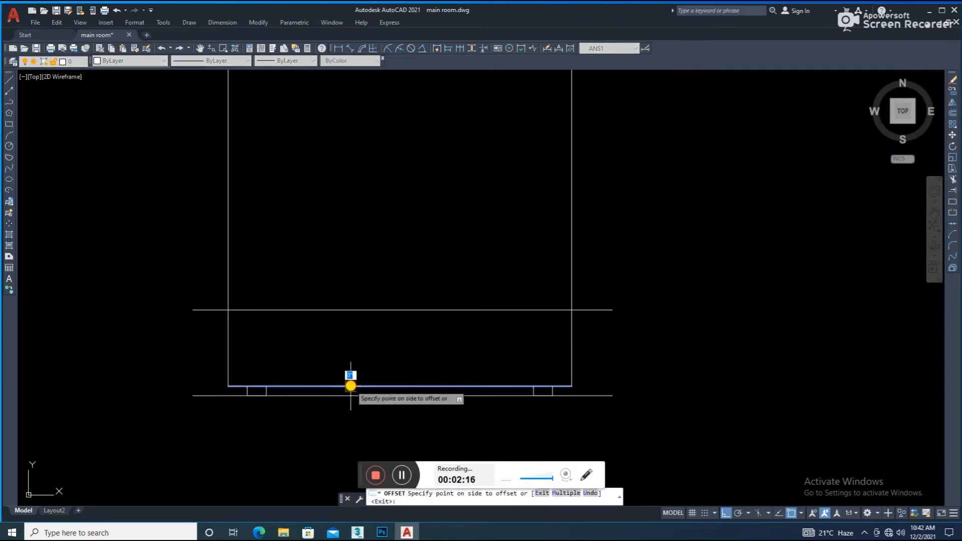
left_click(367, 354)
key("Escape")
Check the sofa in the reference render and offset the base line 6 inches upward.
scroll(429, 349, "down", 5)
scroll(428, 348, "down", 2)
scroll(238, 350, "up", 5)
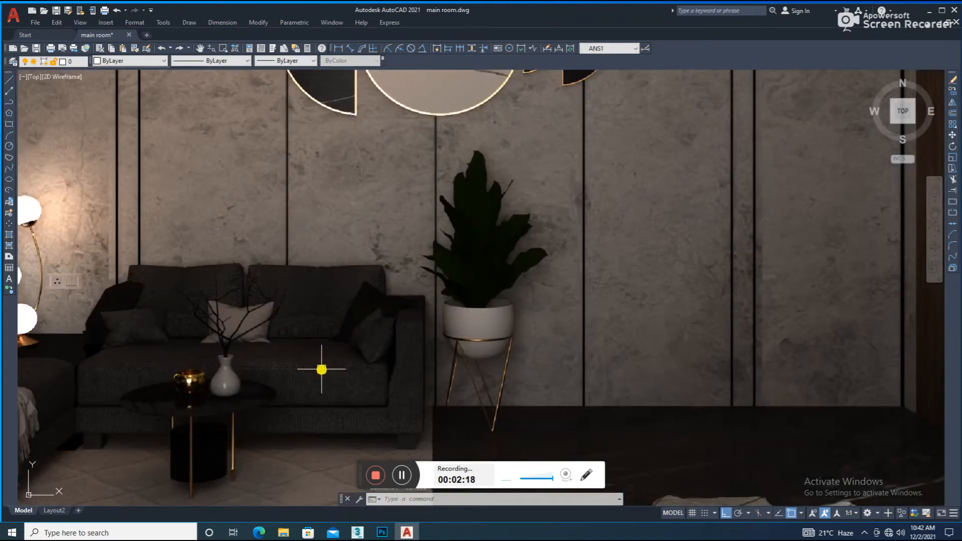
scroll(340, 369, "down", 4)
scroll(576, 370, "up", 3)
scroll(576, 370, "up", 4)
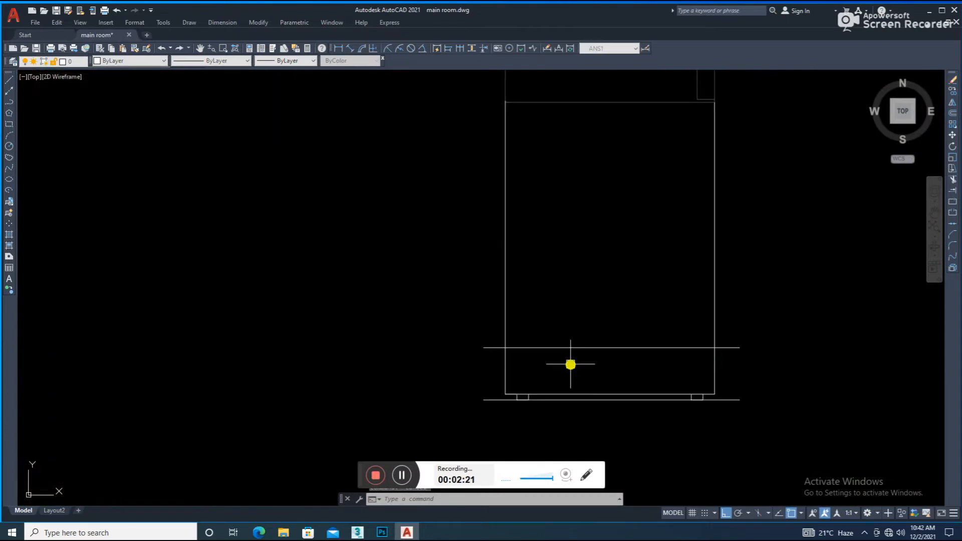
type("o")
key("space")
key("space")
key("space")
type("2")
key("space")
left_click(574, 393)
left_click(578, 367)
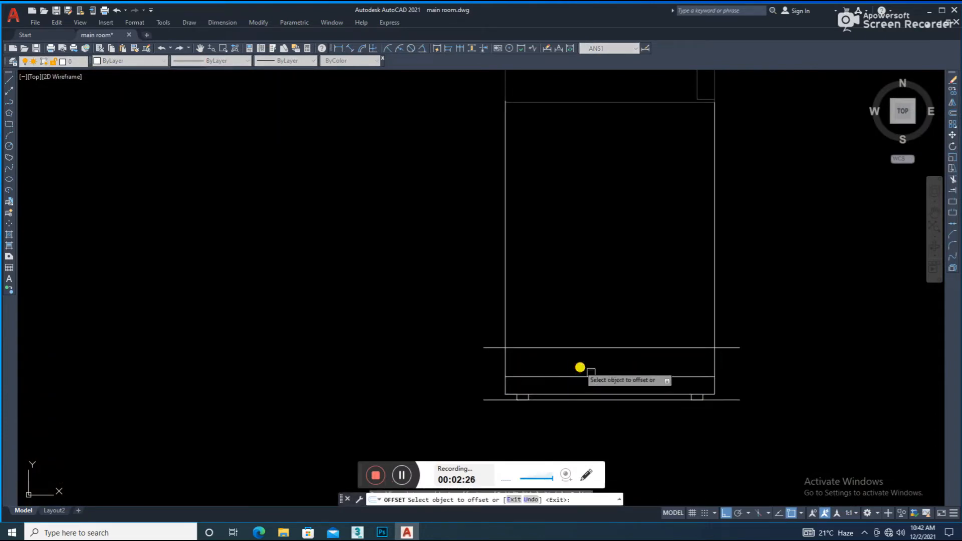
key("space")
Draw a vertical line from the armrest's inner edge in the plan down to the elevation's base line.
scroll(641, 372, "down", 3)
scroll(655, 318, "up", 2)
type("l")
key("space")
scroll(655, 306, "up", 1)
left_click(655, 274)
middle_click_drag(656, 436, 629, 239)
scroll(630, 355, "up", 2)
left_click(623, 392)
key("space")
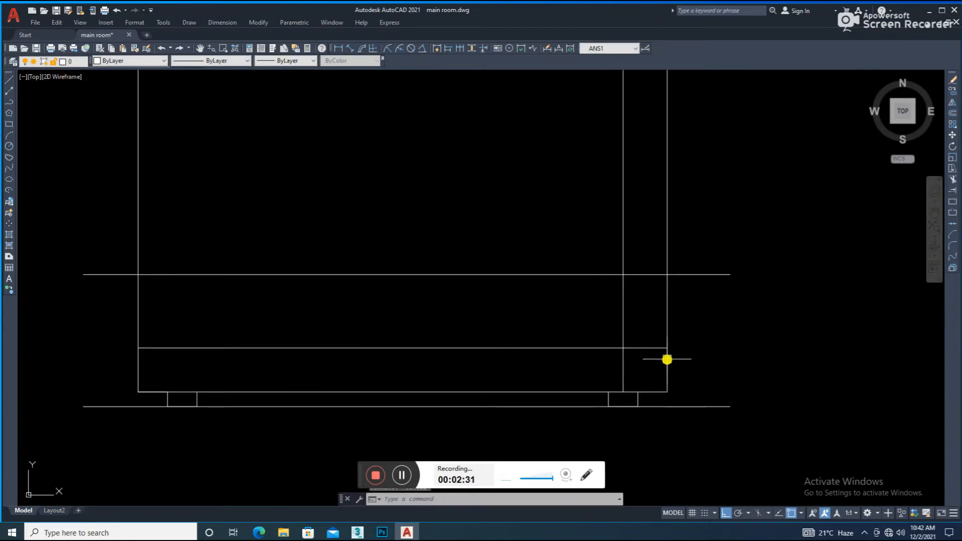
Trim the two horizontal seat lines across the armrest and delete the leftover segment beyond its outer edge.
type("tr")
left_click(645, 348)
left_click(631, 260)
left_click(642, 316)
key("Escape")
left_click(641, 245)
left_click(764, 302)
key("Delete")
Try offsetting the ground line upward by 3.5 feet, then by 3 feet.
type("o ")
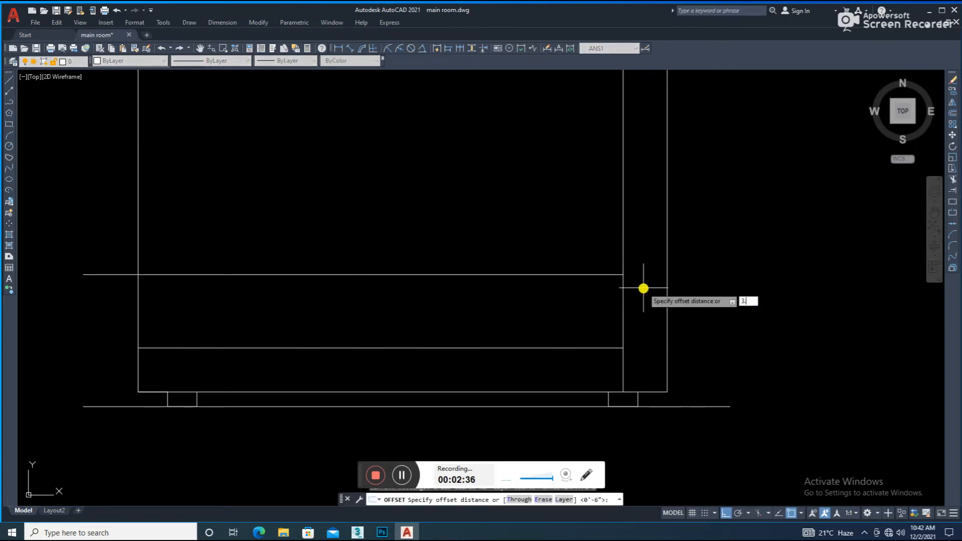
type("3.5'")
key("Return")
left_click(597, 406)
left_click(594, 359)
key("Escape")
scroll(662, 235, "down", 4)
left_click(341, 210)
type("s")
left_click(495, 220)
key("Escape")
type("o")
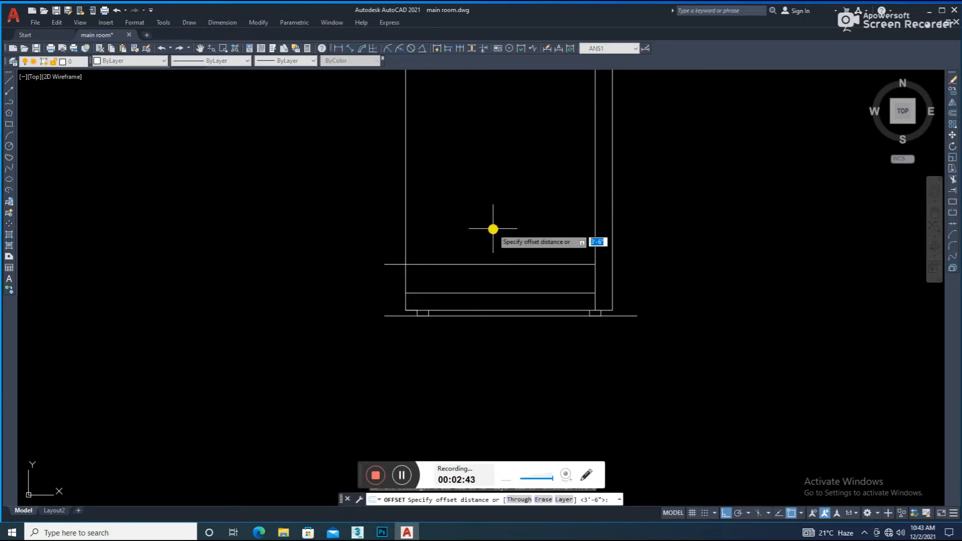
key("Return")
Offset the ground line 2.5 feet upward to form the top line of the sofa.
type("o 2")
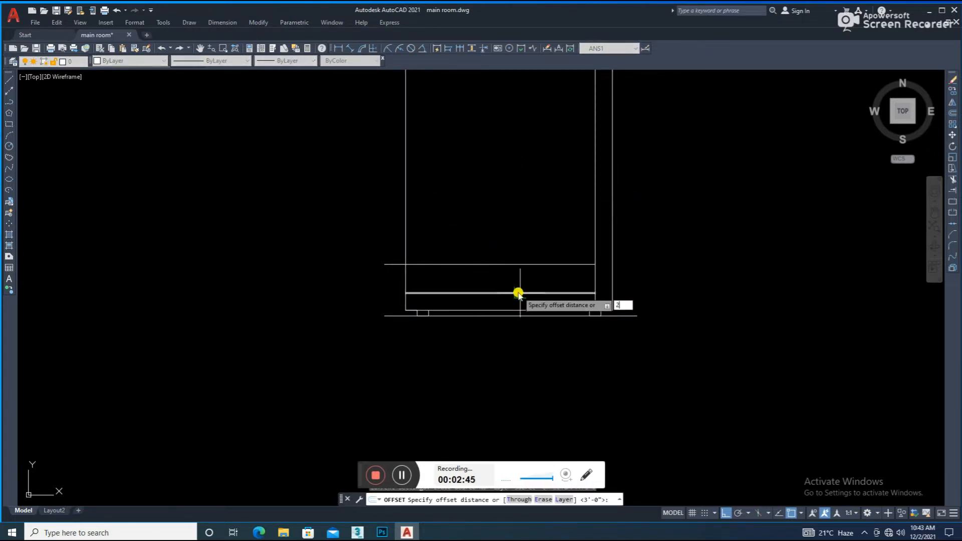
type(".5'")
key("Return")
left_click(518, 315)
left_click(602, 236)
key("Escape")
Trim the projection lines above the sofa's top line and the overhanging ends of the top and seat lines.
type("tr")
left_click(629, 207)
key("Return")
left_click(406, 188)
left_click(397, 230)
left_click(397, 265)
key("Escape")
Compare with the reference render, offset the armrest's inner vertical line 2 inches toward the seat, and save the drawing.
middle_click_drag(612, 293, 600, 296)
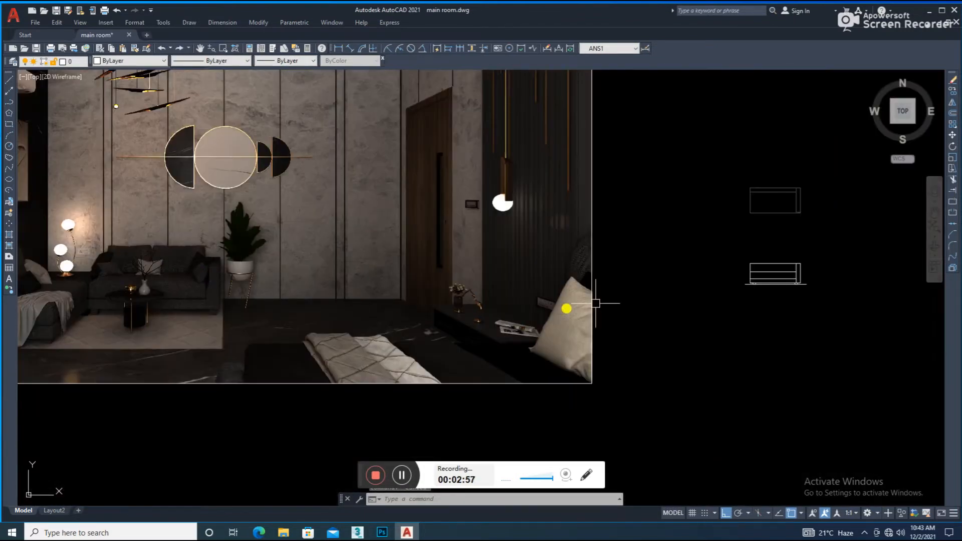
scroll(770, 274, "up", 2)
middle_click_drag(746, 287, 631, 299)
scroll(642, 296, "down", 2)
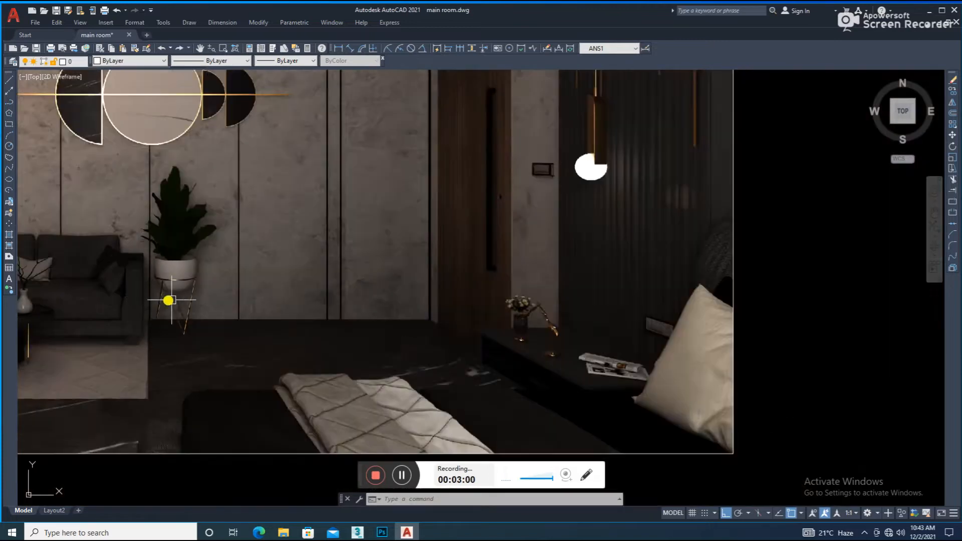
scroll(683, 296, "up", 4)
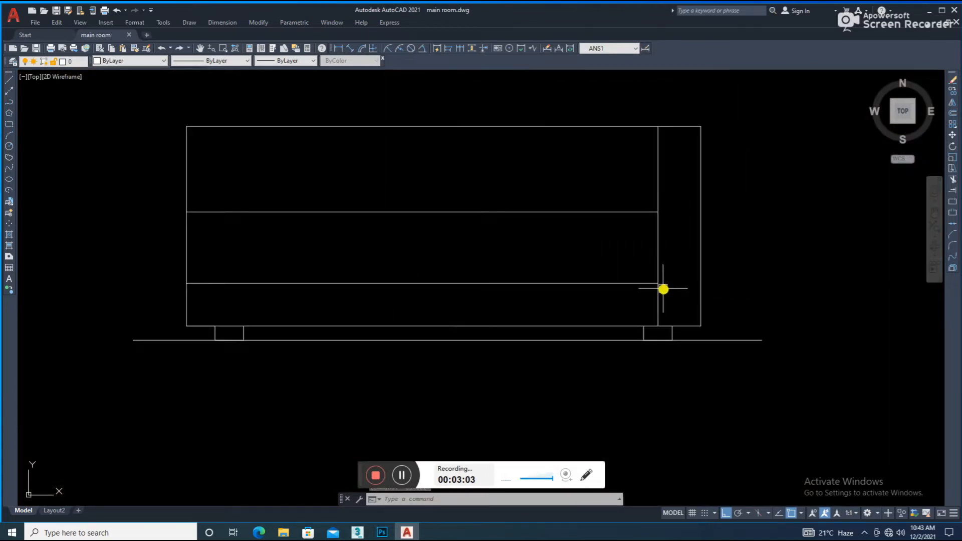
middle_click_drag(665, 291, 647, 293)
type("o")
key("Return")
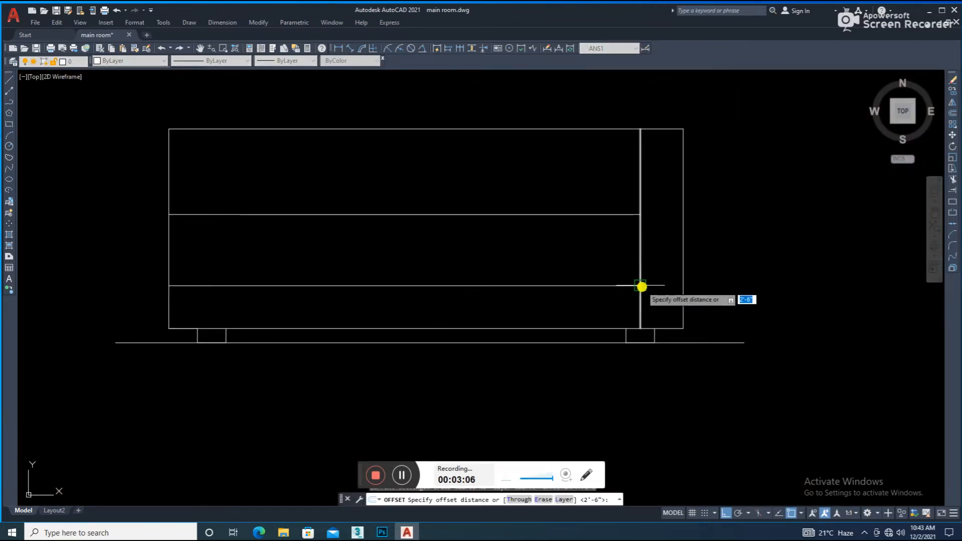
type("2")
key("Return")
left_click(640, 285)
left_click(592, 285)
key("Escape")
key("ctrl+s")
Draw an arc between the armrest ends of the two seat lines, bulging to the 2-inch offset line.
type("a")
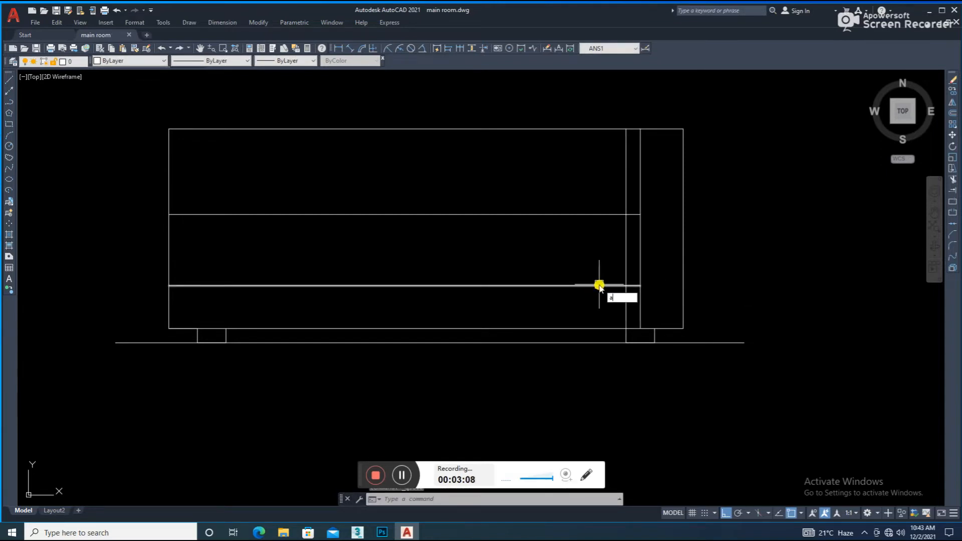
type("r")
key("Return")
left_click(640, 214)
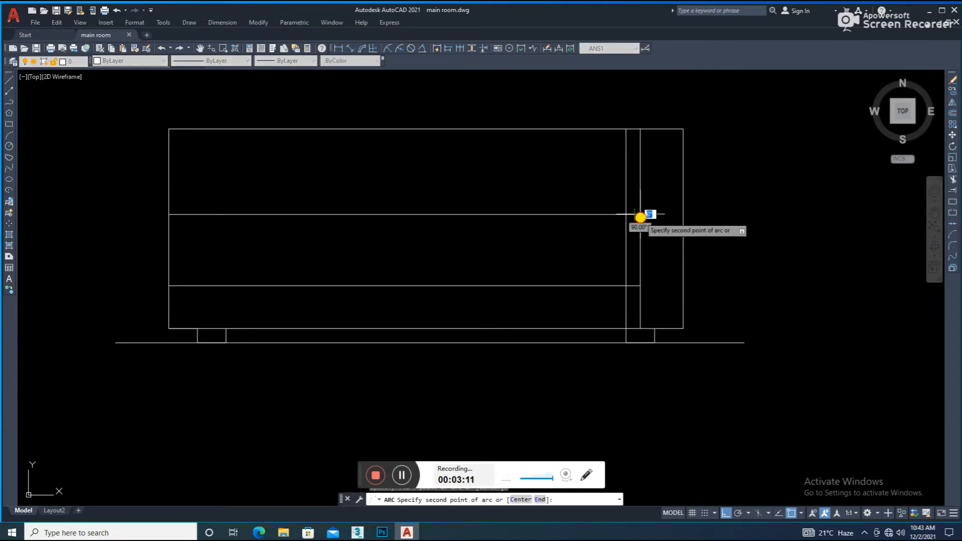
left_click(626, 245)
left_click(636, 282)
Flatten the arc by stretching its midpoint toward the armrest's inner line.
scroll(633, 271, "up", 2)
left_click(630, 269)
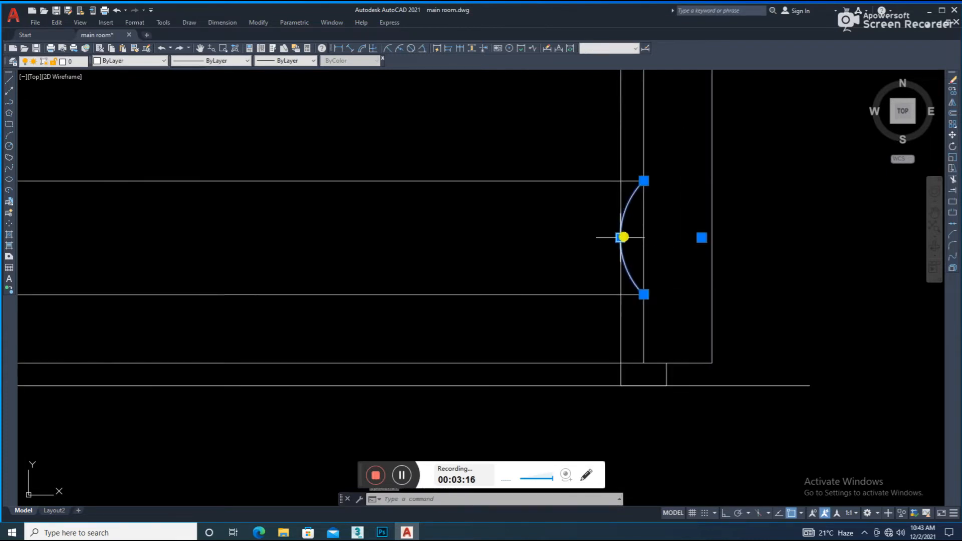
left_click(623, 238)
scroll(633, 241, "up", 4)
left_click(641, 288)
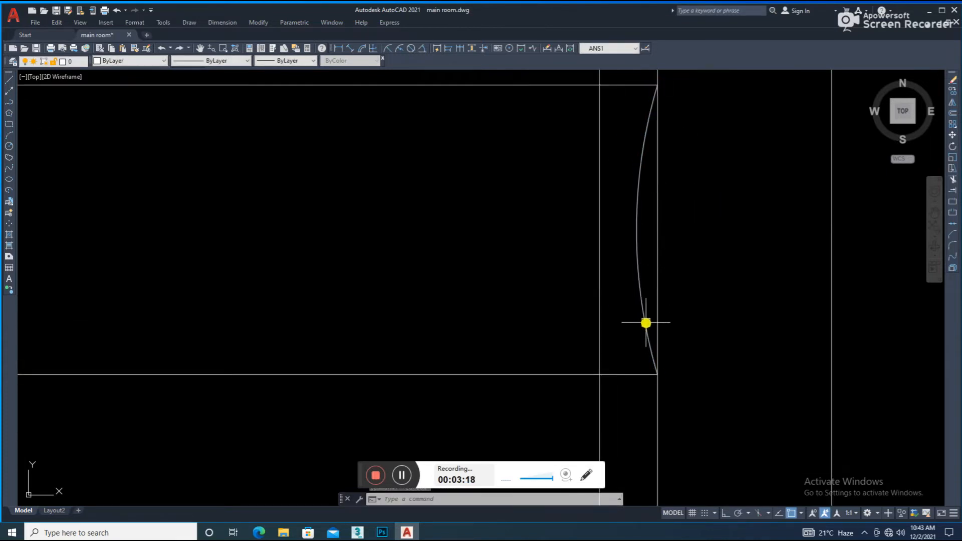
Draw a second arc from the first arc's midpoint to where the lower seat line meets the offset line.
key("Return")
left_click(636, 230)
left_click(638, 325)
left_click(600, 375)
Stretch the second arc's midpoint so it continues the first arc in a smooth S-curve.
left_click(626, 333)
left_click(626, 333)
left_click(645, 309)
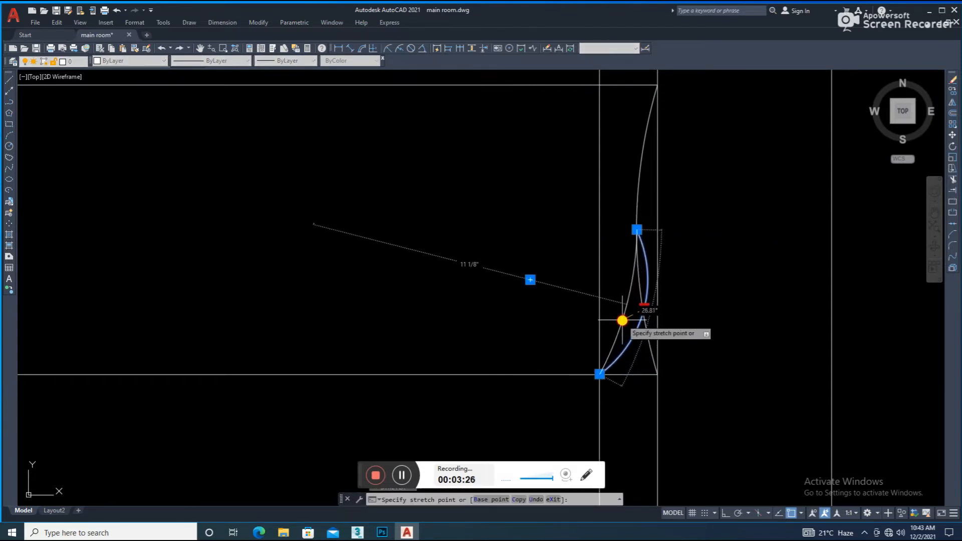
left_click(623, 320)
key("Escape")
Remove the lower half of the first arc below its junction with the second arc.
scroll(639, 344, "down", 1)
type("tr")
key("Return")
scroll(632, 285, "up", 5)
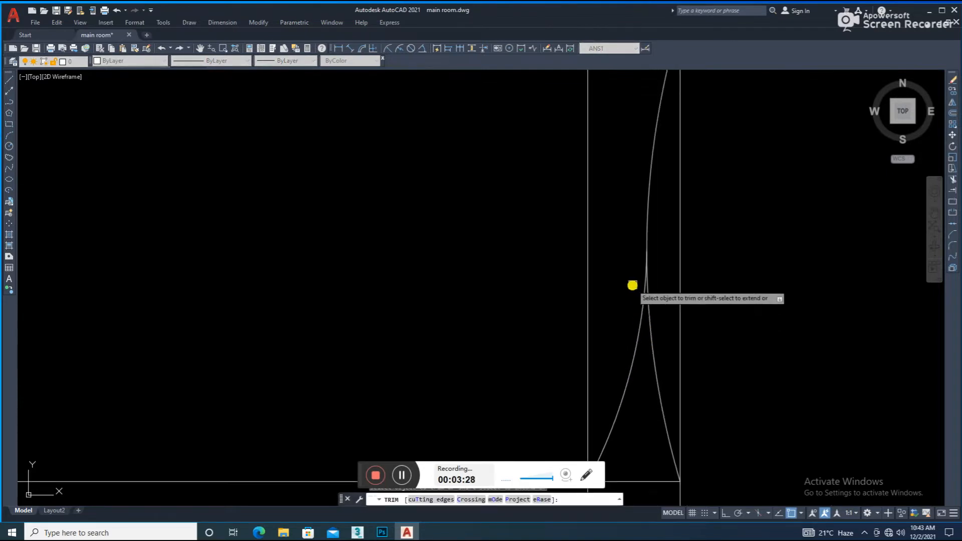
key("Escape")
left_click(638, 314)
scroll(647, 251, "up", 2)
left_click(645, 238)
key("Escape")
key("Escape")
scroll(643, 256, "up", 2)
Trim the vertical guide lines beside the S-curve and remove the offset line's upper part above the curve.
scroll(647, 261, "down", 3)
scroll(669, 292, "down", 4)
key("Return")
left_click(667, 329)
left_click(648, 299)
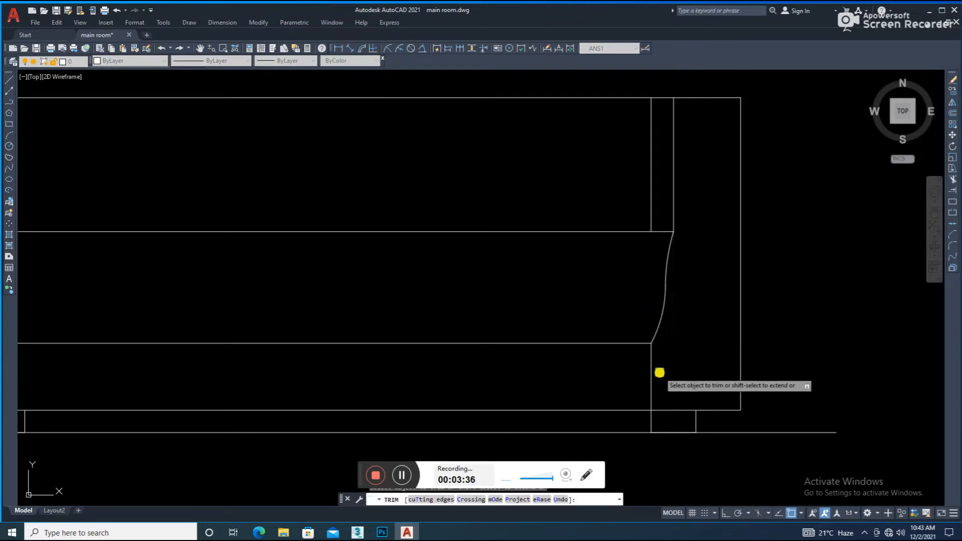
key("Escape")
scroll(716, 304, "down", 6)
scroll(659, 281, "up", 4)
scroll(659, 271, "down", 2)
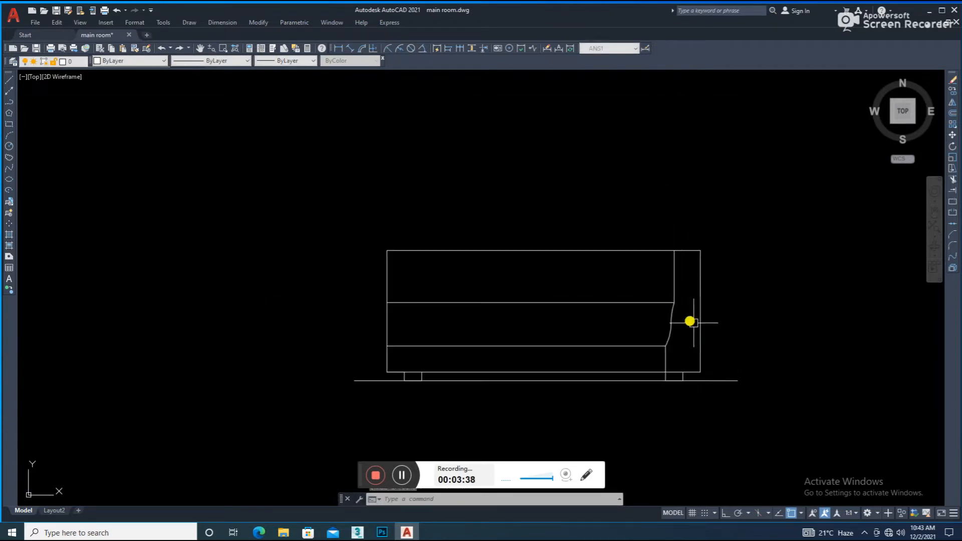
Trim the vertical line between the lower seat line and base, and delete the short vertical segment at the right leg.
scroll(653, 374, "up", 1)
type("tr")
left_click(643, 349)
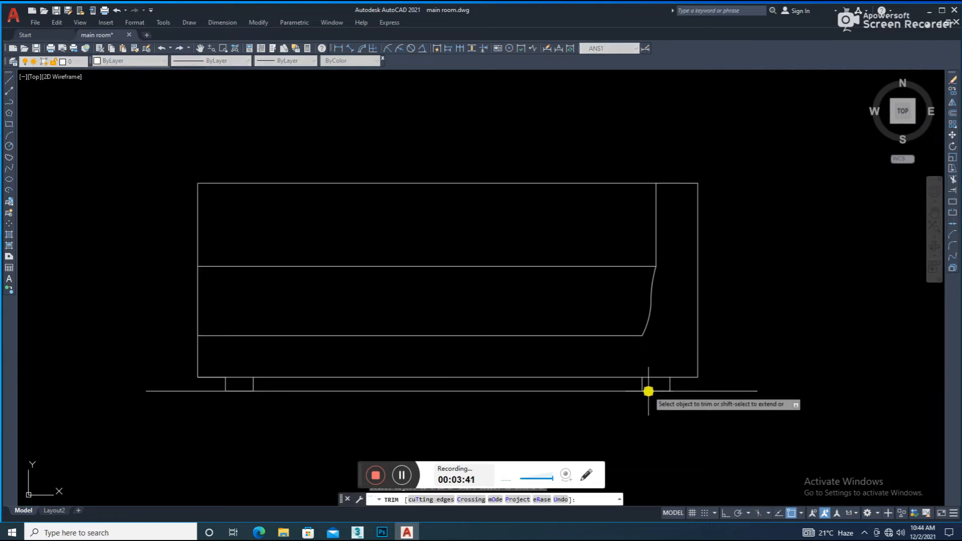
key("Escape")
left_click(634, 359)
left_click(656, 404)
key("Delete")
scroll(643, 389, "down", 1)
scroll(695, 421, "down", 4)
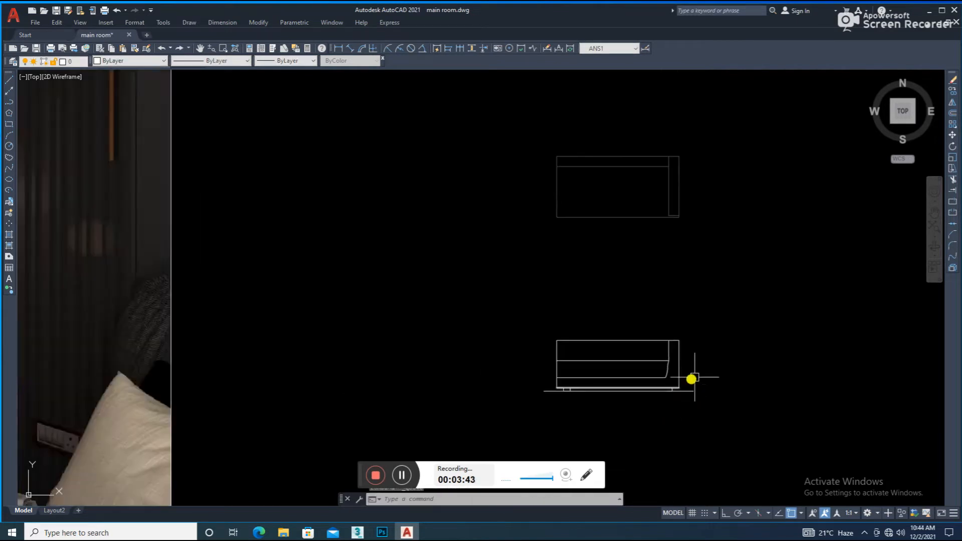
scroll(625, 356, "up", 2)
scroll(623, 350, "down", 2)
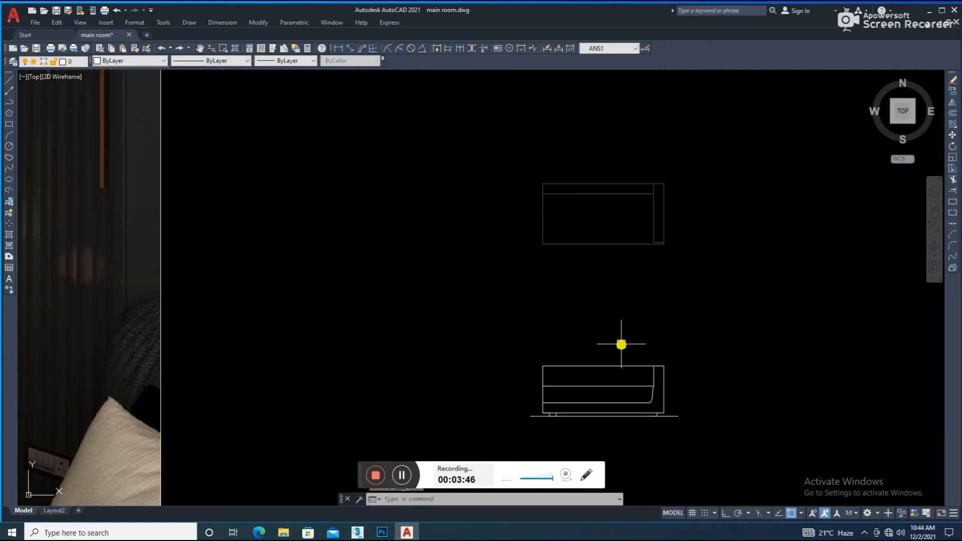
scroll(502, 357, "up", 2)
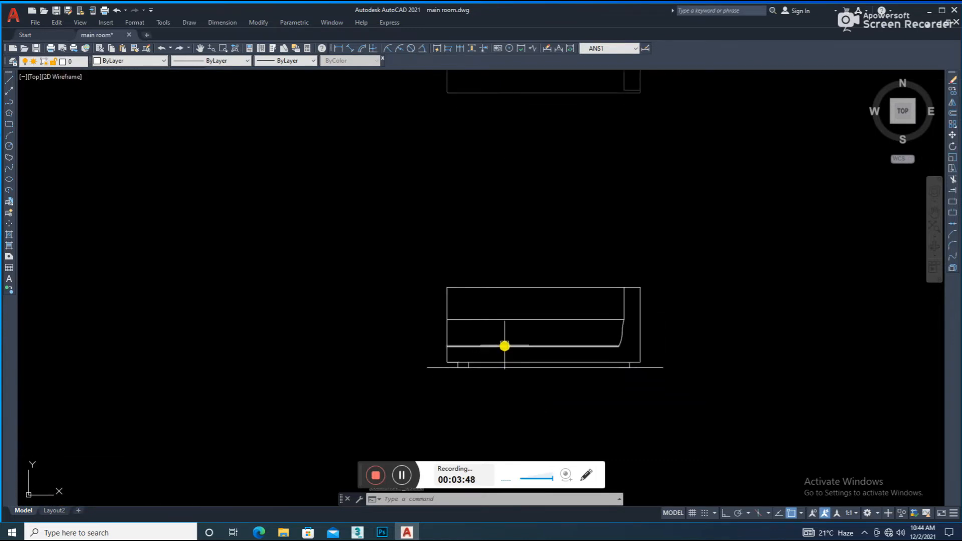
Draw a horizontal line outward from the seat line's left end and a vertical line down from its outer end.
middle_click_drag(533, 346, 505, 349)
scroll(630, 346, "up", 5)
scroll(482, 312, "down", 5)
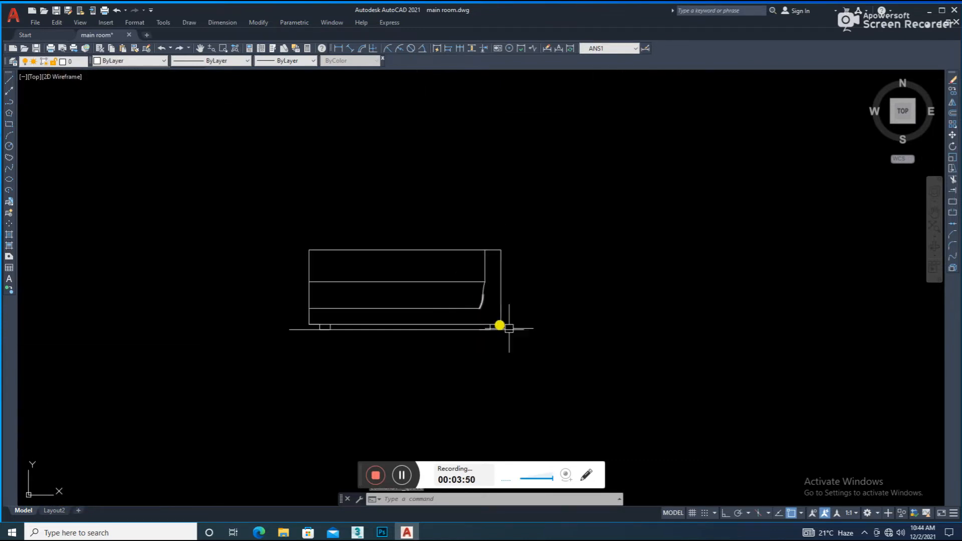
middle_click_drag(406, 335, 433, 361)
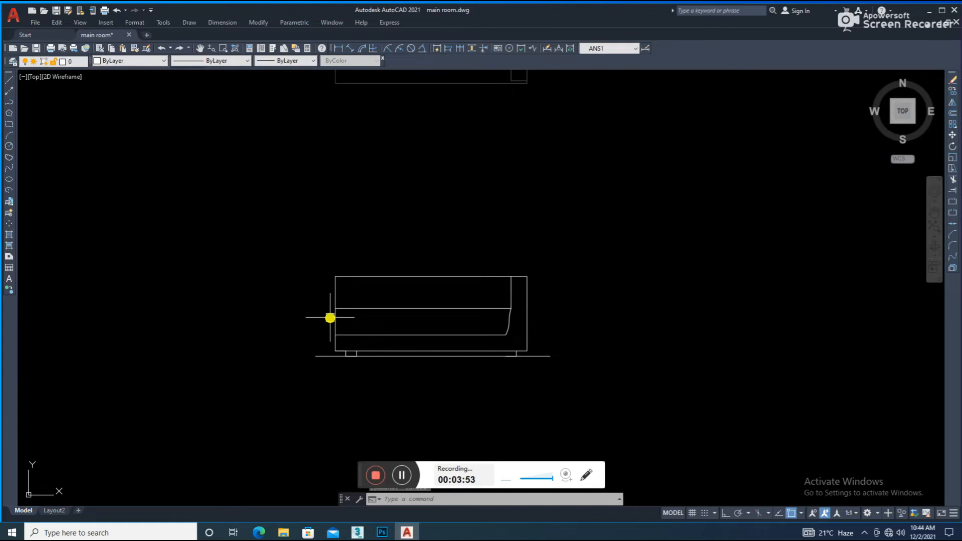
scroll(331, 321, "down", 6)
scroll(336, 327, "up", 4)
middle_click_drag(339, 329, 496, 378)
key("Return")
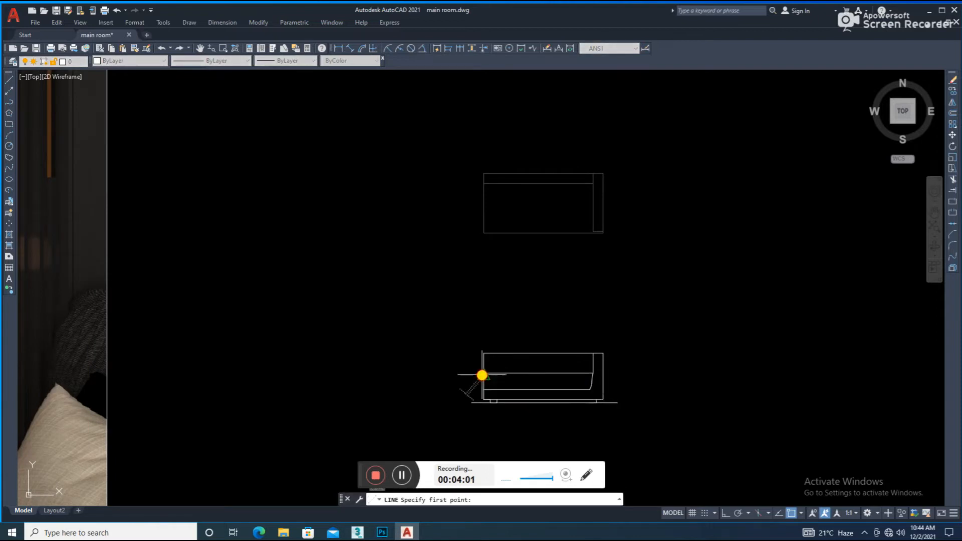
scroll(489, 376, "up", 2)
left_click(481, 372)
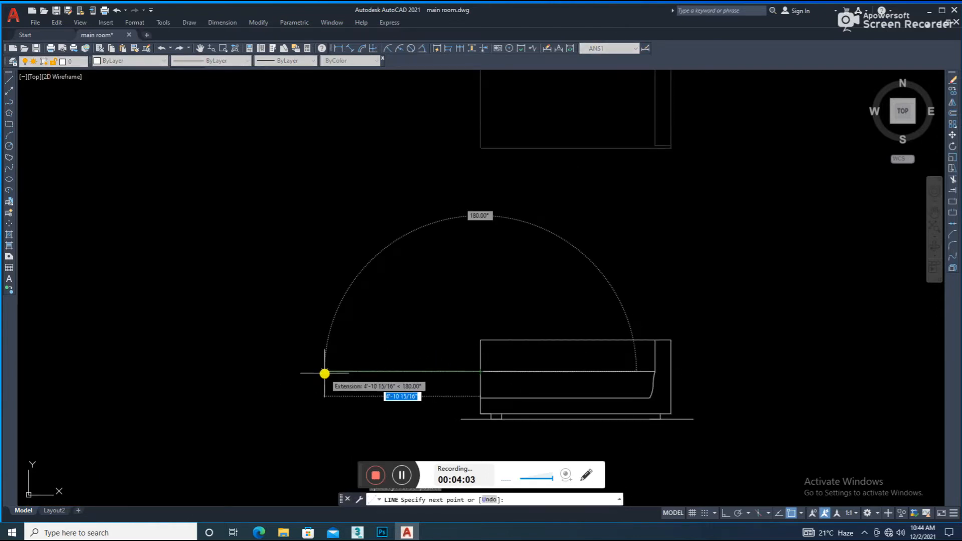
key("F8")
key("Return")
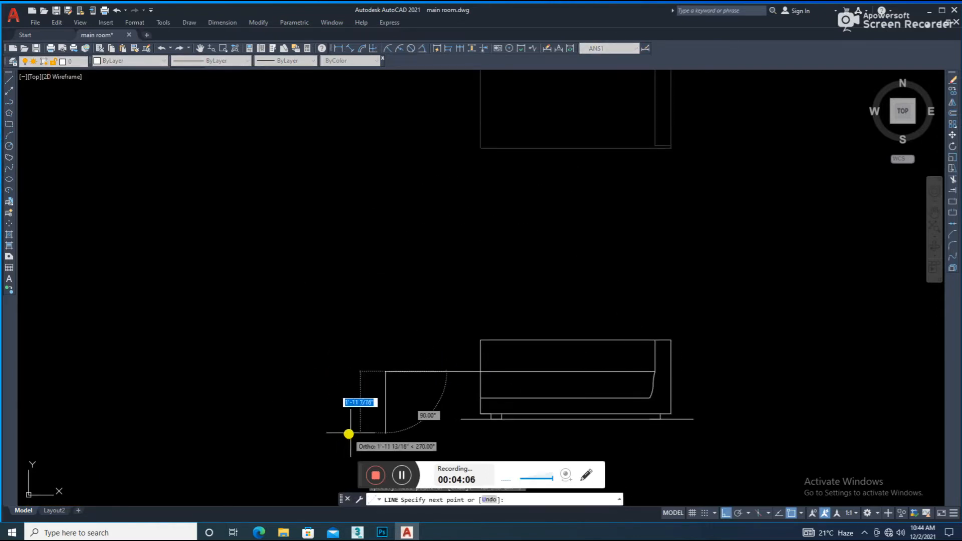
left_click(382, 432)
key("Return")
scroll(471, 415, "up", 2)
key("Return")
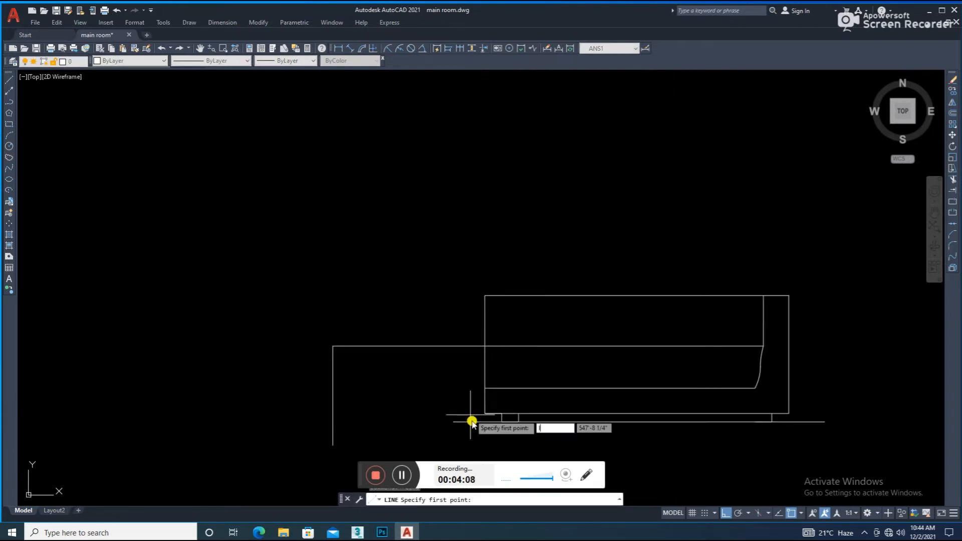
key("Escape")
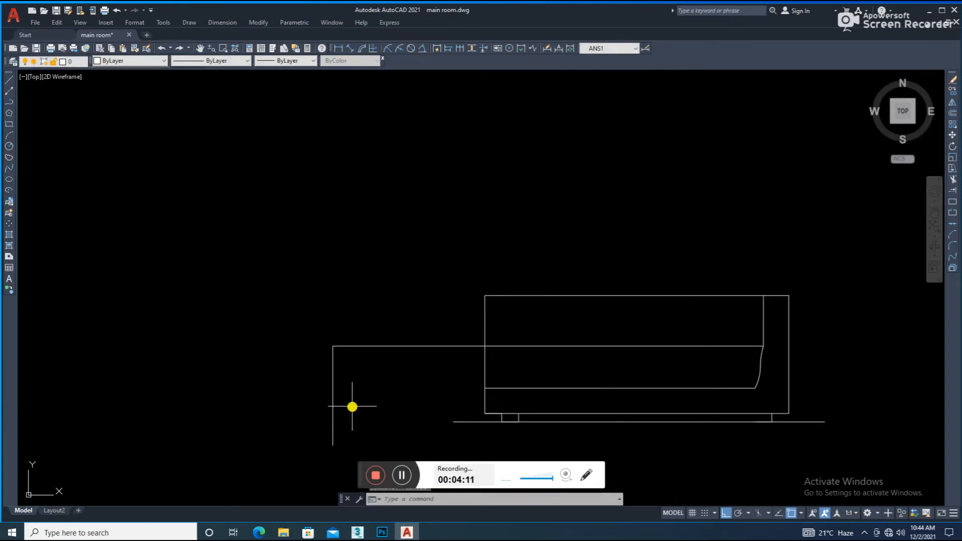
Offset the new horizontal line downward and trim the vertical line below it to form the side table's top slab.
type("o")
key("Return")
key("Return")
left_click(360, 346)
left_click(363, 371)
key("Escape")
type("tr")
key("Return")
left_click(336, 375)
key("Escape")
middle_click_drag(473, 394, 441, 355)
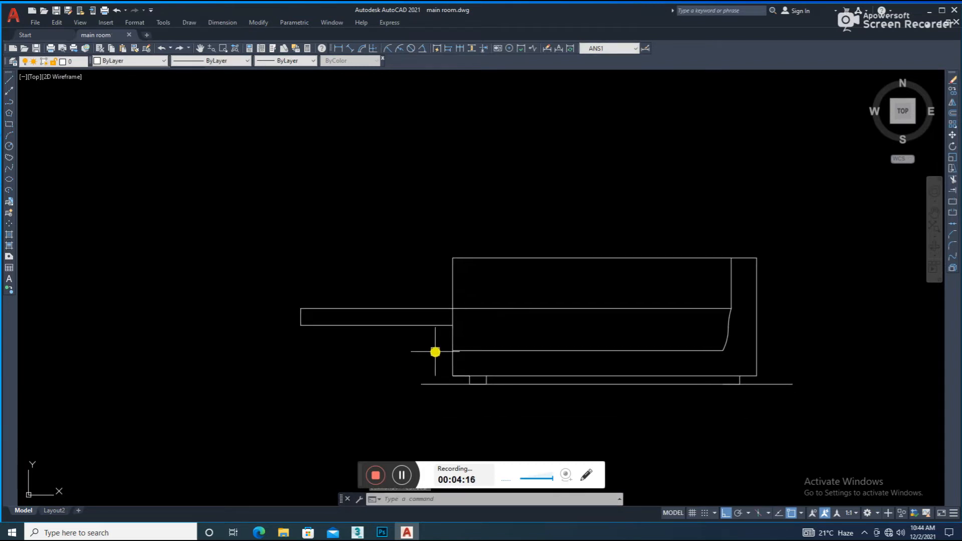
type("l")
key("Return")
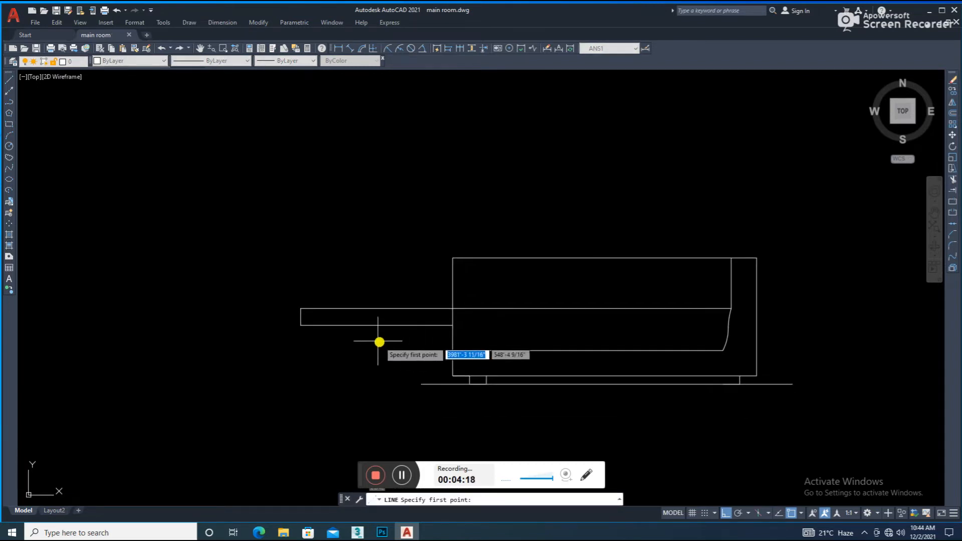
left_click(321, 325)
left_click(420, 384)
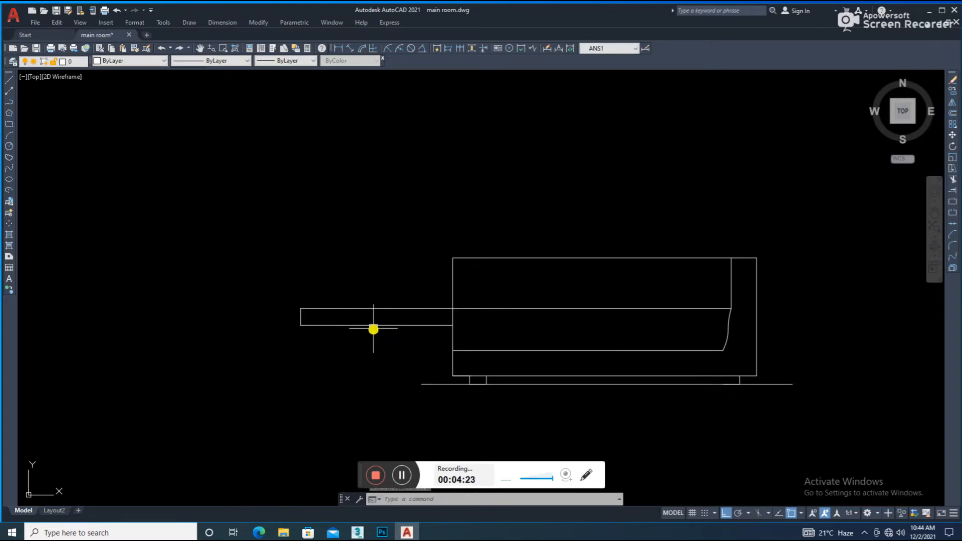
Copy the table slab's lower line straight down to the floor line level.
type("o")
key("Return")
left_click(453, 325)
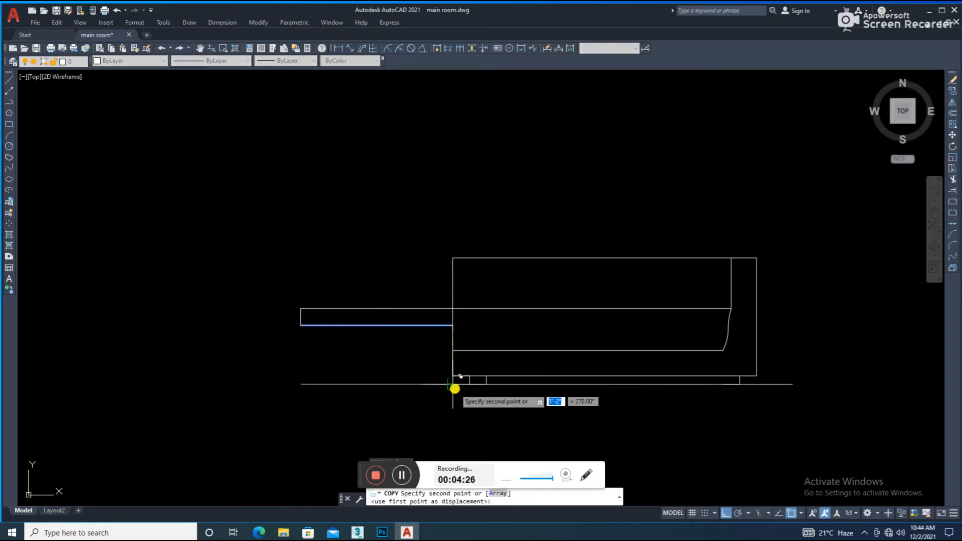
key("Escape")
Draw two slanted lines from the slab's lower corners meeting at the copied floor-level line's midpoint, and delete that copied line.
type("l")
key("Return")
left_click(452, 325)
left_click(377, 385)
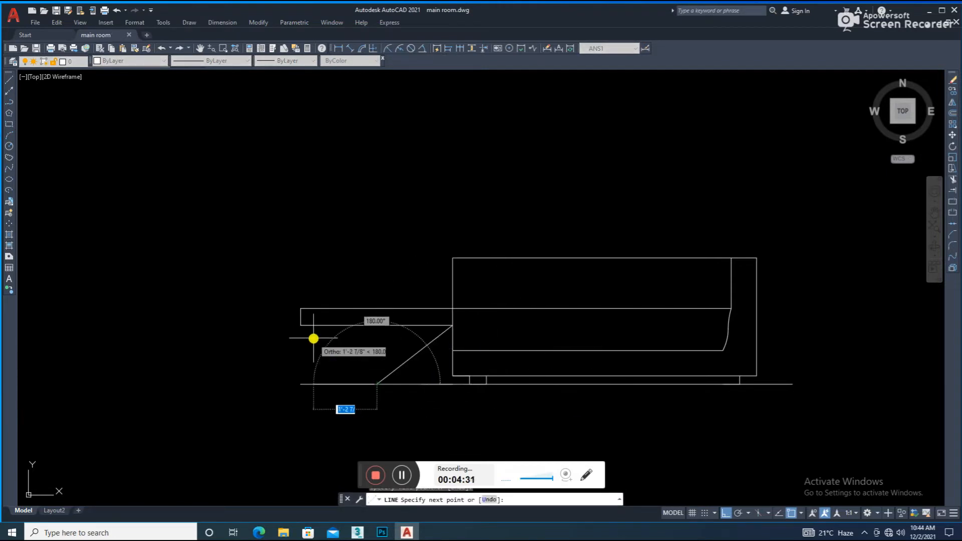
left_click(301, 326)
key("Escape")
left_click(322, 383)
key("Delete")
Stretch the left slanted line's lower end outward along the floor level to make the line steeper.
middle_click_drag(383, 377, 374, 396)
left_click(357, 395)
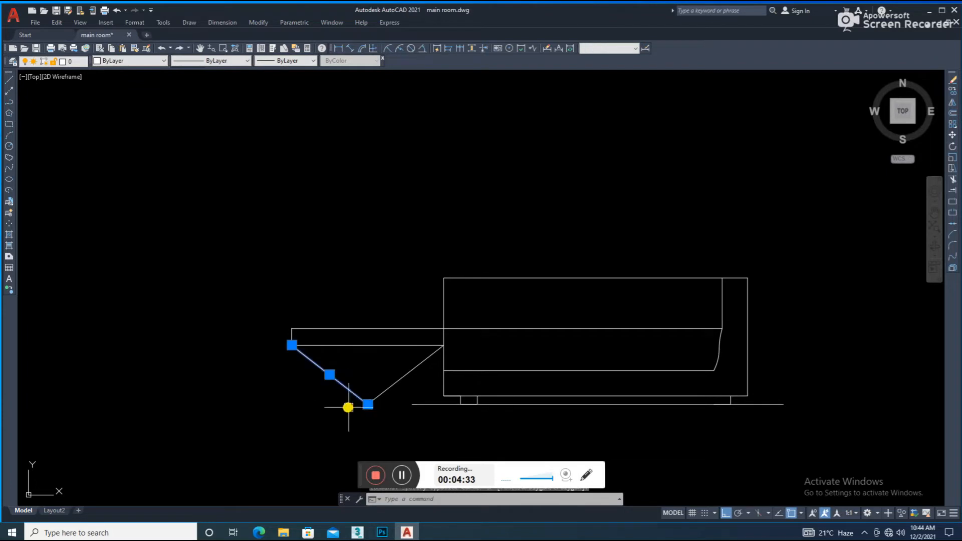
type("m")
key("Return")
left_click(368, 405)
key("Escape")
left_click(334, 418)
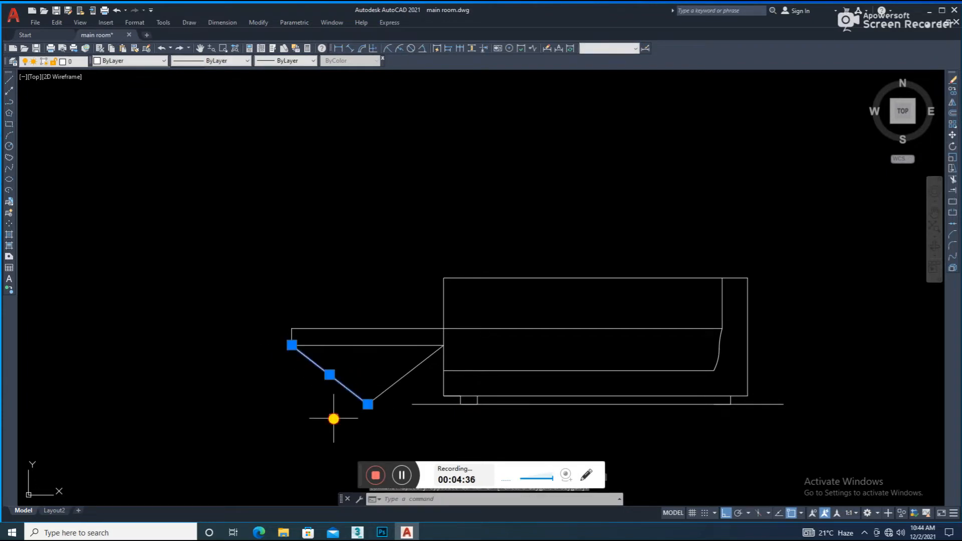
left_click(368, 404)
left_click(331, 414)
key("Escape")
Mirror the steeper left line about the slab's vertical centerline and delete the old right slanted line.
left_click(344, 379)
left_click(301, 413)
type("mi")
key("Return")
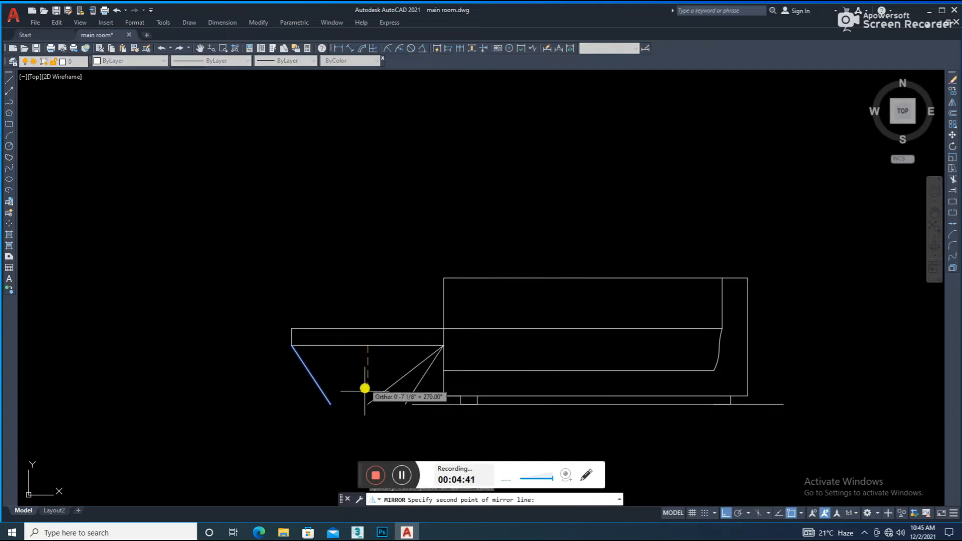
left_click(365, 372)
key("Return")
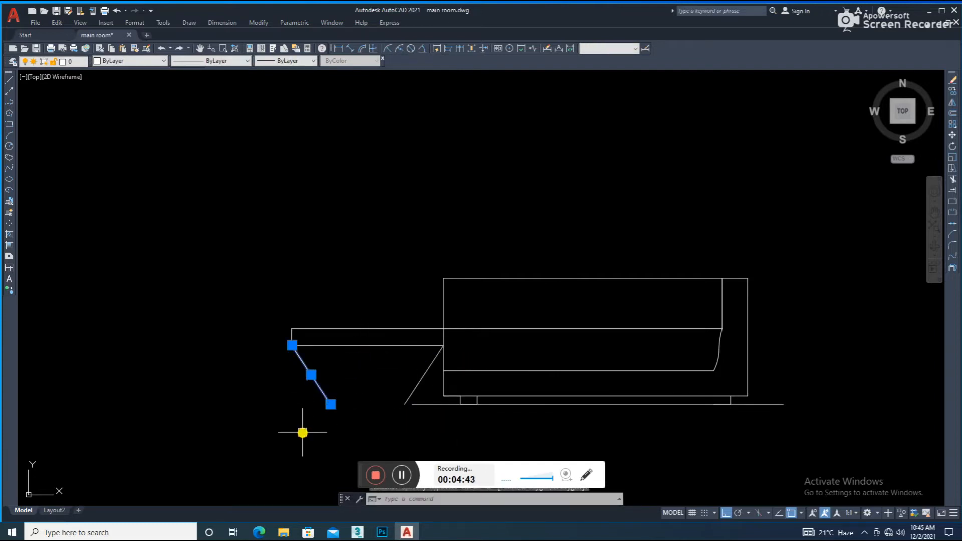
Move both slanted leg lines horizontally inward from the slab's ends.
type("m")
key("Return")
left_click(303, 433)
left_click(340, 429)
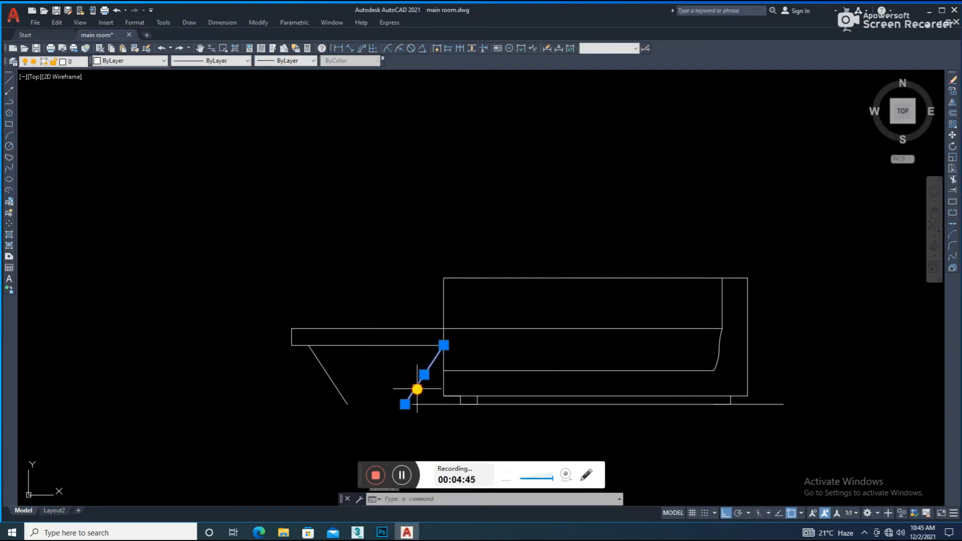
type("m")
key("Return")
left_click(388, 439)
left_click(369, 434)
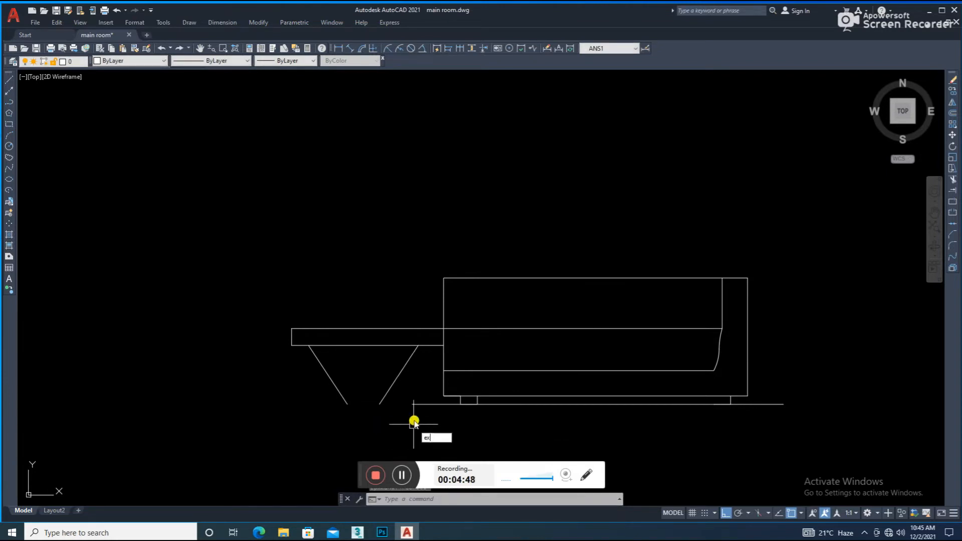
Extend the sofa's floor line to the lower end of the table's left slanted leg line.
key("Return")
left_click(397, 404)
key("Escape")
Offset both slanted leg lines inward to give the table legs thickness.
scroll(378, 402, "up", 4)
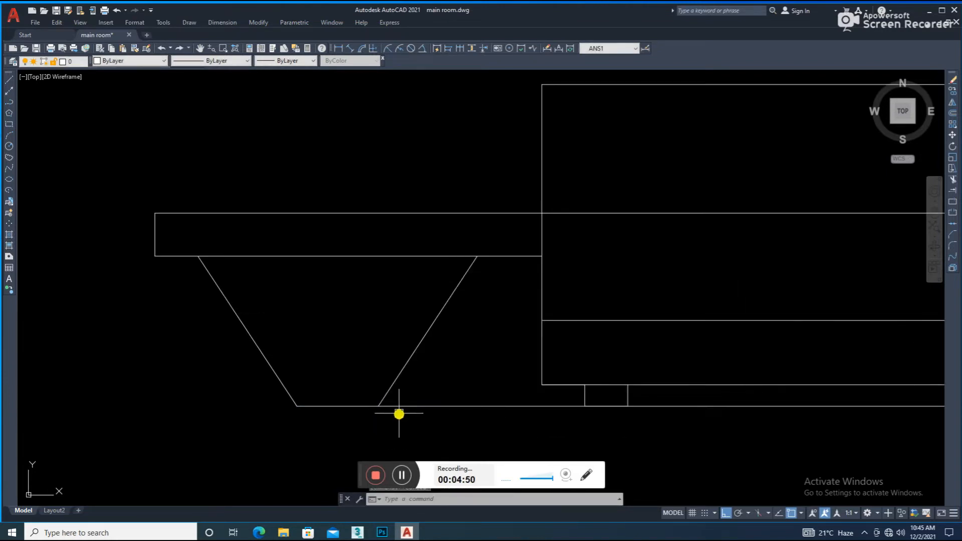
type("o")
key("Return")
left_click(396, 378)
left_click(370, 375)
key("Escape")
Extend the inner leg lines down to the floor line and trim their upper ends at the slab's underside.
type("x")
key("Return")
left_click(370, 379)
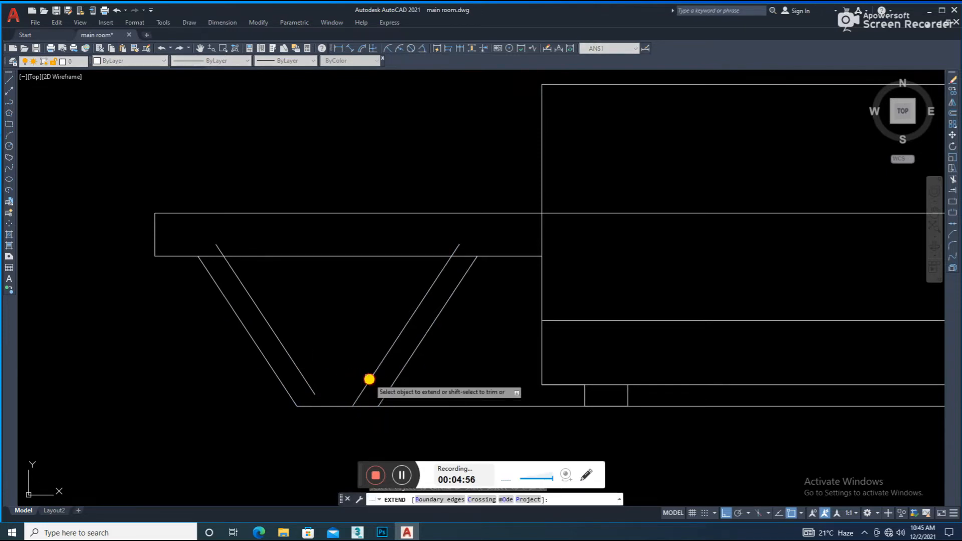
key("Escape")
scroll(252, 262, "up", 2)
type("tr")
left_click(171, 231)
scroll(417, 248, "down", 3)
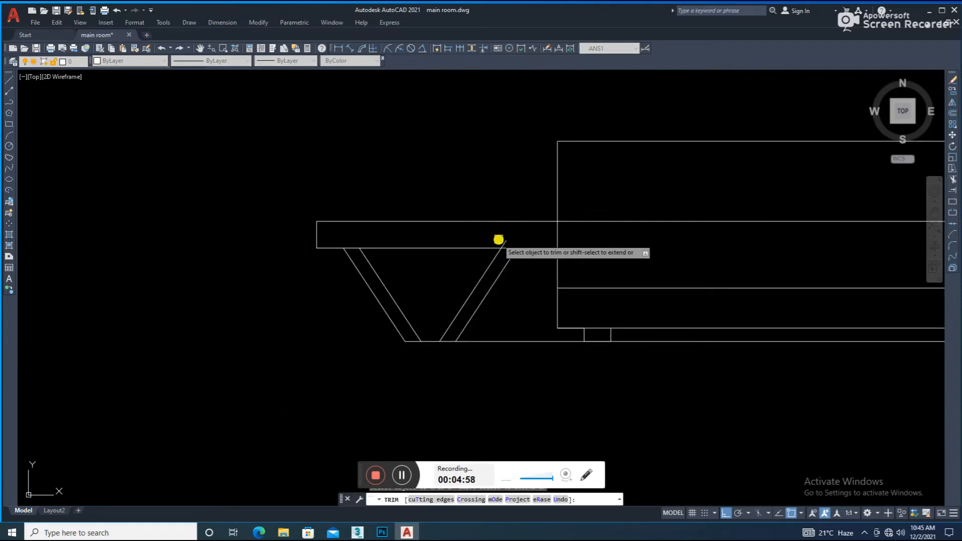
left_click(500, 241)
scroll(504, 271, "down", 1)
key("Escape")
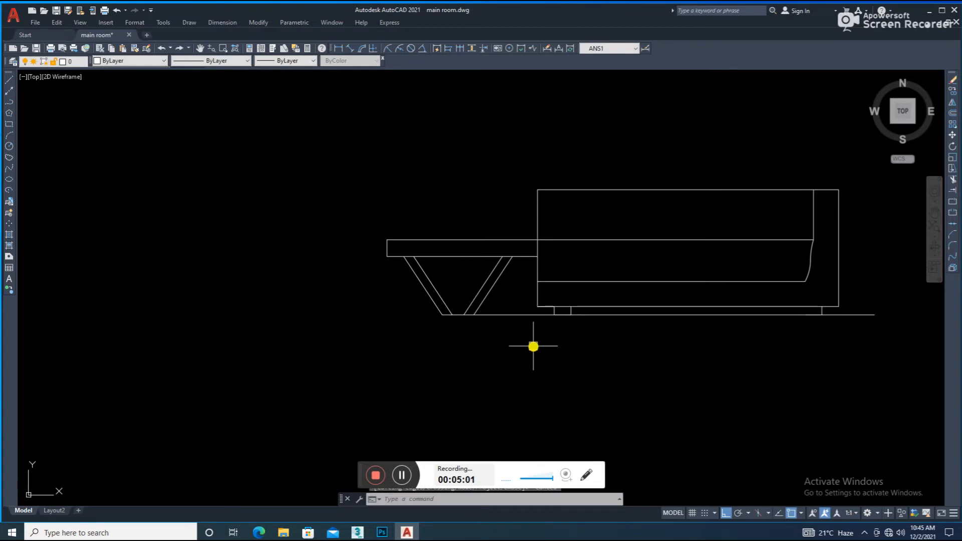
Change the color of the whole sofa and table front elevation to Color 251.
scroll(526, 336, "down", 5)
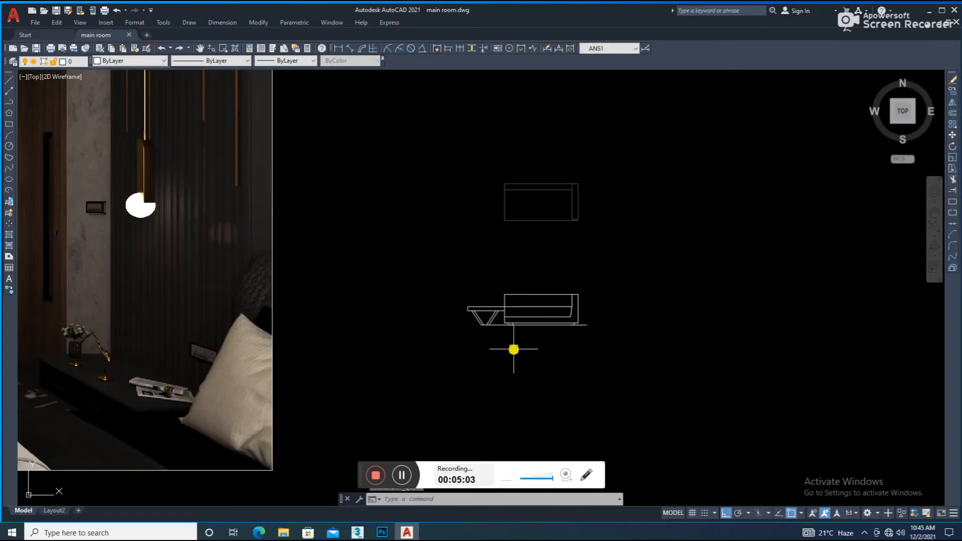
scroll(516, 319, "up", 5)
scroll(517, 321, "down", 5)
left_click(636, 270)
left_click(423, 397)
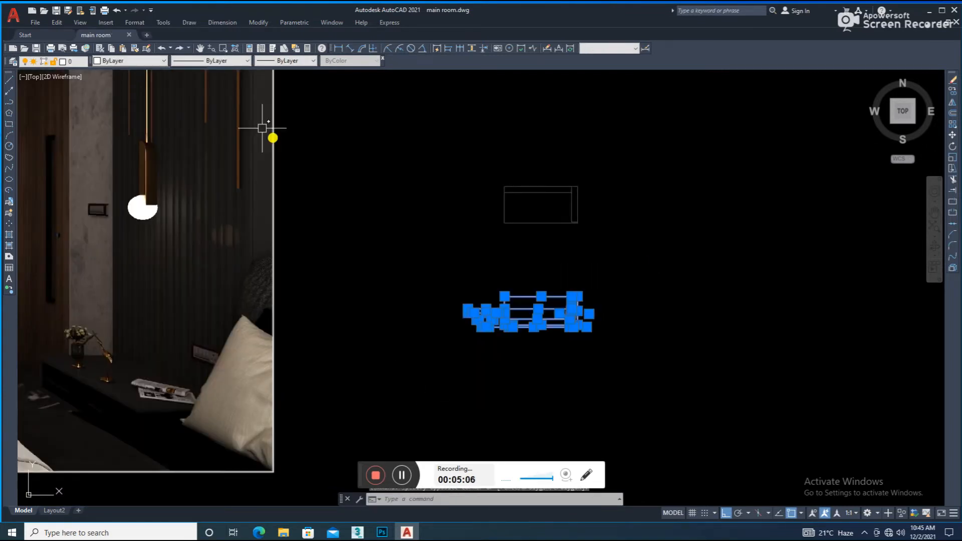
left_click(117, 60)
left_click(130, 136)
key("Escape")
Draw a vertical line from the left slanted leg's outer top corner down past the floor line.
scroll(476, 313, "up", 6)
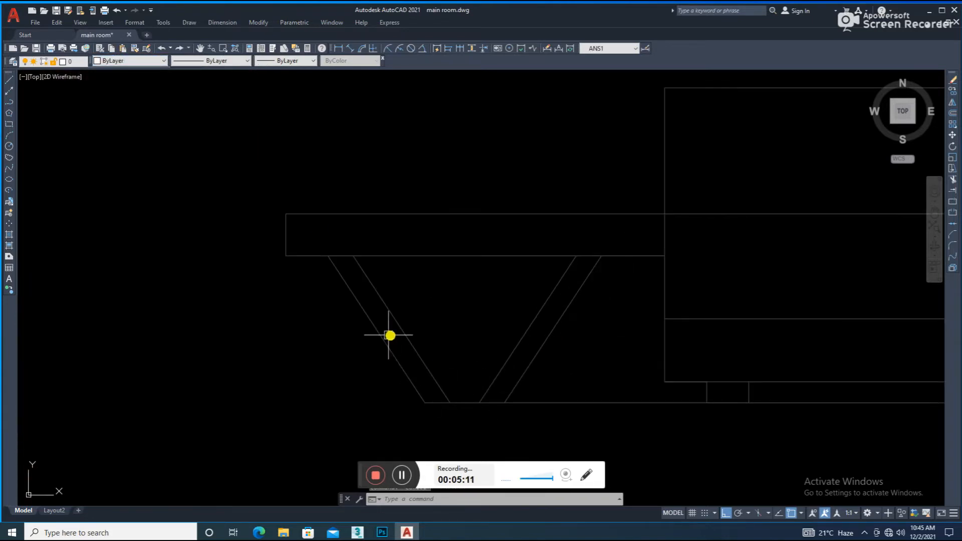
left_click(329, 257)
left_click(300, 425)
key("Escape")
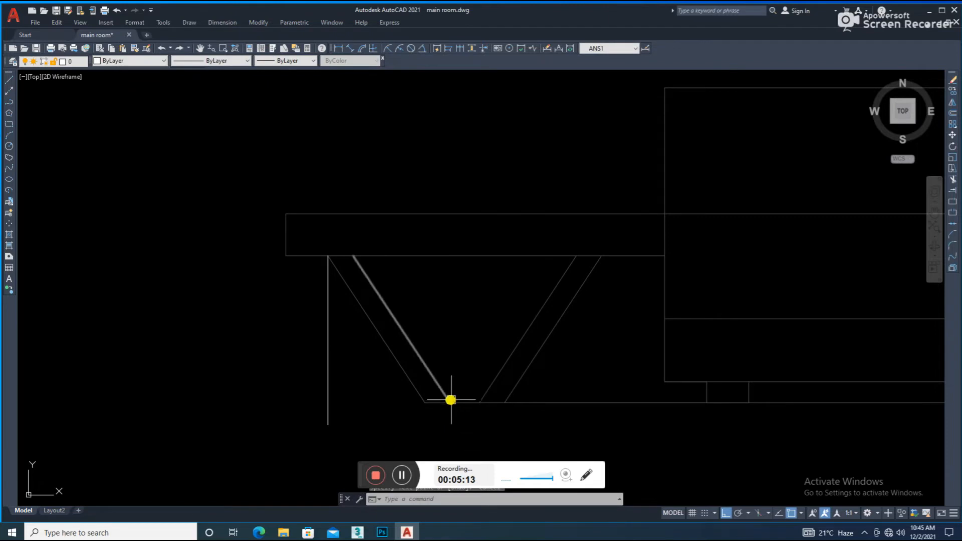
Extend the floor line to the new vertical line and trim the vertical line's excess below the floor.
key("Return")
left_click(459, 402)
key("Escape")
type("tr")
key("Return")
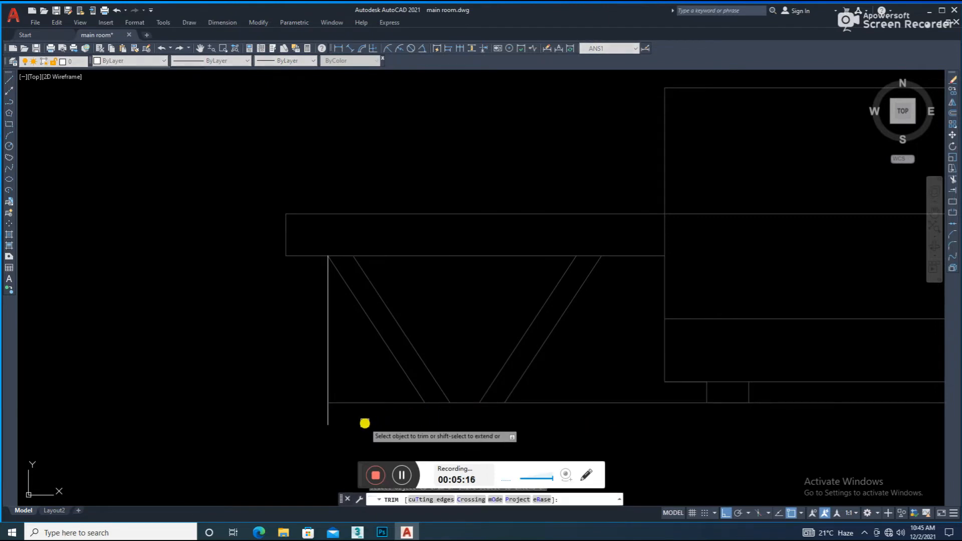
left_click(329, 420)
key("Escape")
Delete both pairs of slanted leg lines under the table slab.
left_click(456, 302)
left_click(396, 340)
key("Delete")
left_click(553, 352)
left_click(483, 358)
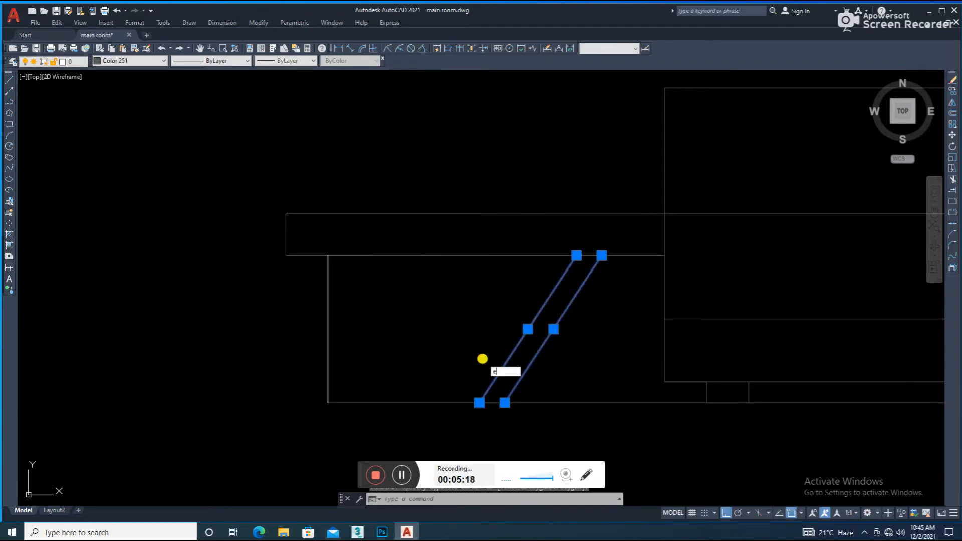
Offset the vertical leg line inward to form the left table leg.
type("o")
key("Return")
key("Return")
left_click(329, 345)
left_click(355, 346)
key("Escape")
Mirror the left leg's two vertical lines about the table slab's vertical centerline.
left_click(366, 336)
left_click(264, 343)
type("m")
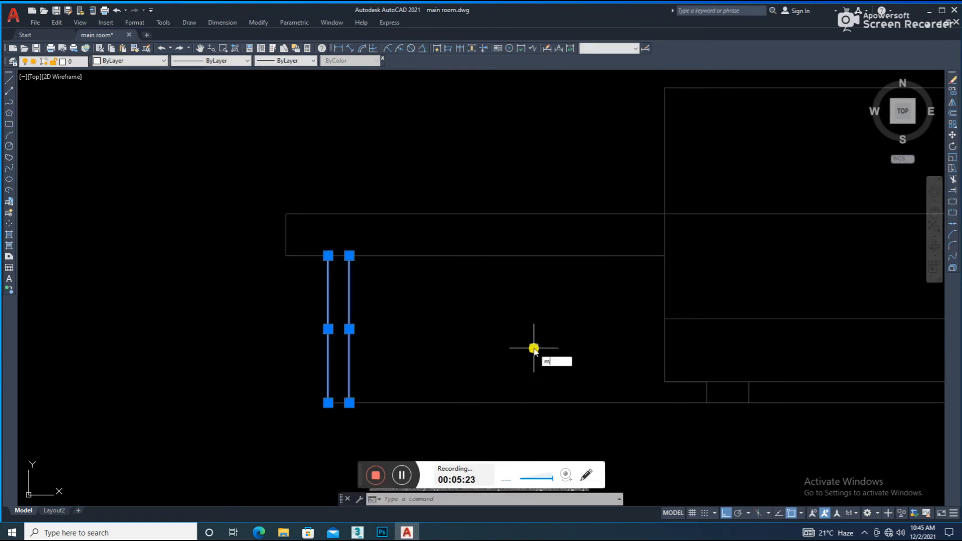
type("i")
key("Return")
left_click(477, 259)
left_click(497, 324)
key("Return")
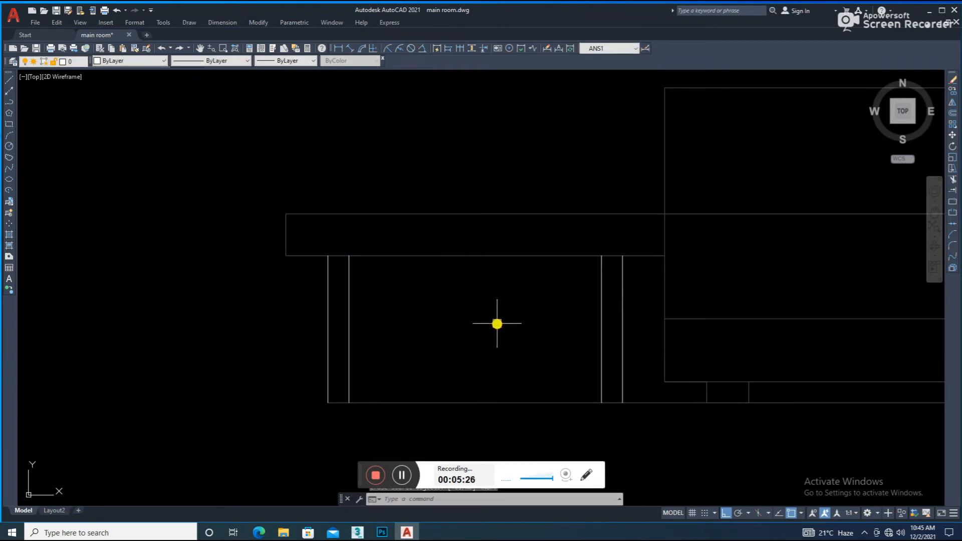
Erase the mirrored right leg and the left leg's inner line.
key("Return")
key("Escape")
left_click(636, 293)
left_click(612, 305)
type("e")
left_click(351, 289)
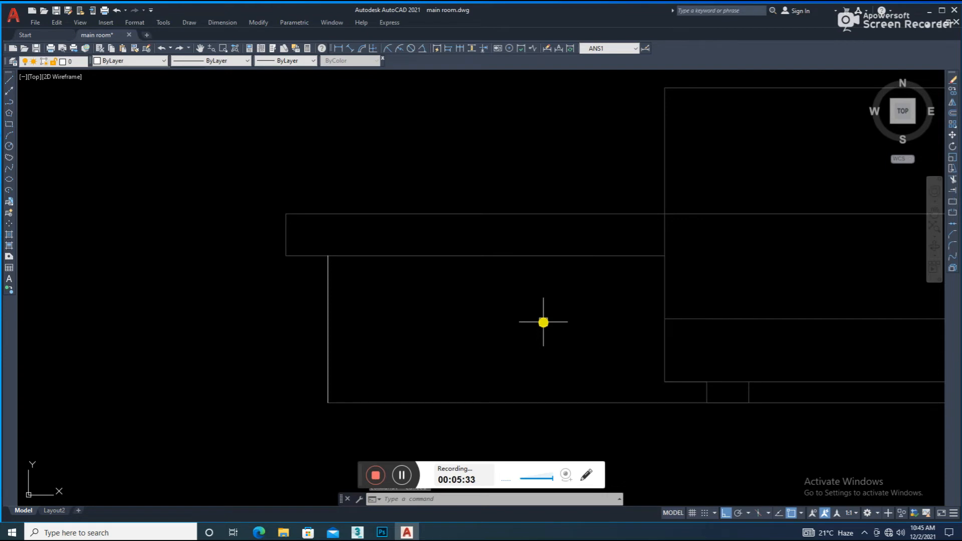
Offset the left vertical leg line inward by a smaller distance to make a narrower table leg.
type("o")
key("Return")
left_click(324, 332)
left_click(384, 333)
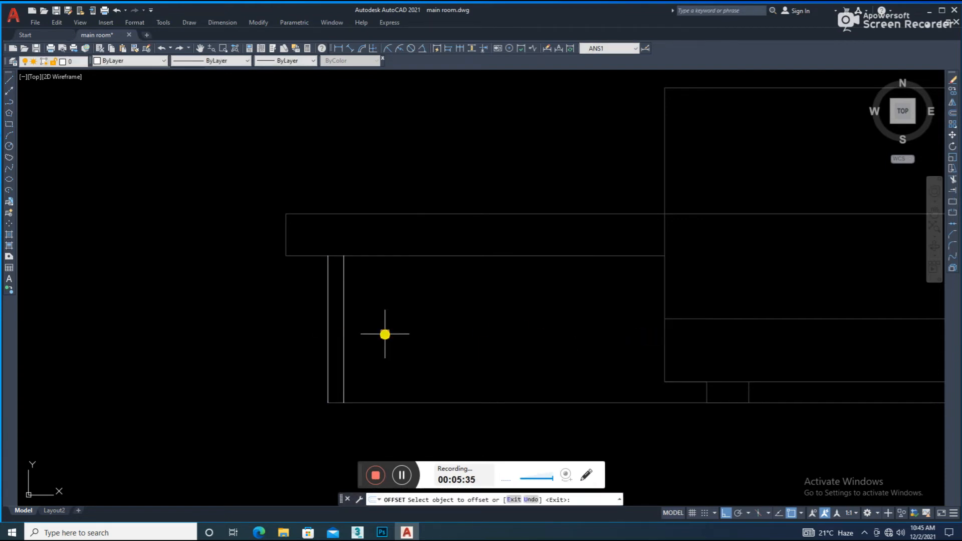
key("Escape")
Mirror the narrower left leg about the slab's midpoint to create the right table leg, keeping the original.
left_click(385, 333)
left_click(259, 339)
type("m")
key("Return")
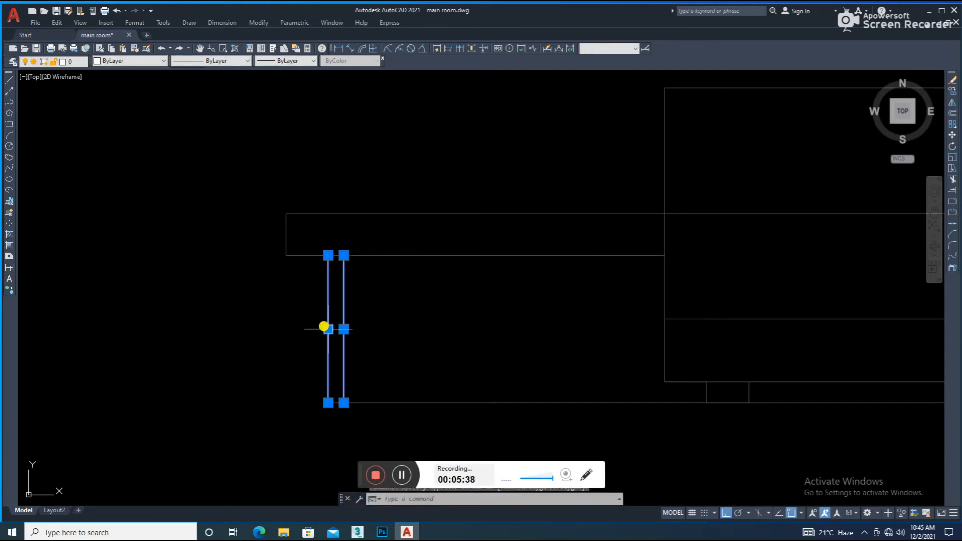
type("i")
key("Return")
left_click(475, 255)
left_click(463, 331)
key("Return")
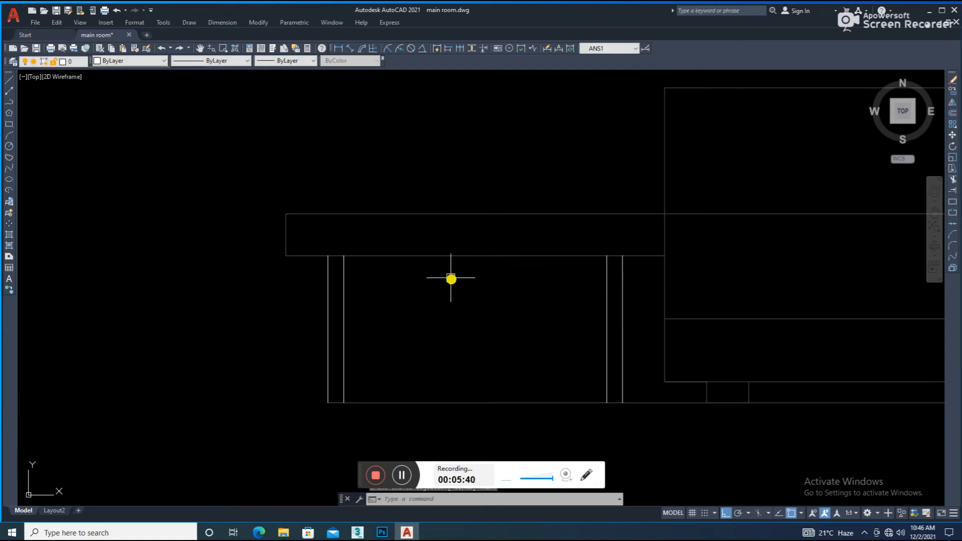
Match the four table leg lines' properties to the gray elevation lines and save the drawing.
type("ma")
key("Return")
left_click(629, 293)
left_click(140, 305)
key("Return")
key("ctrl+s")
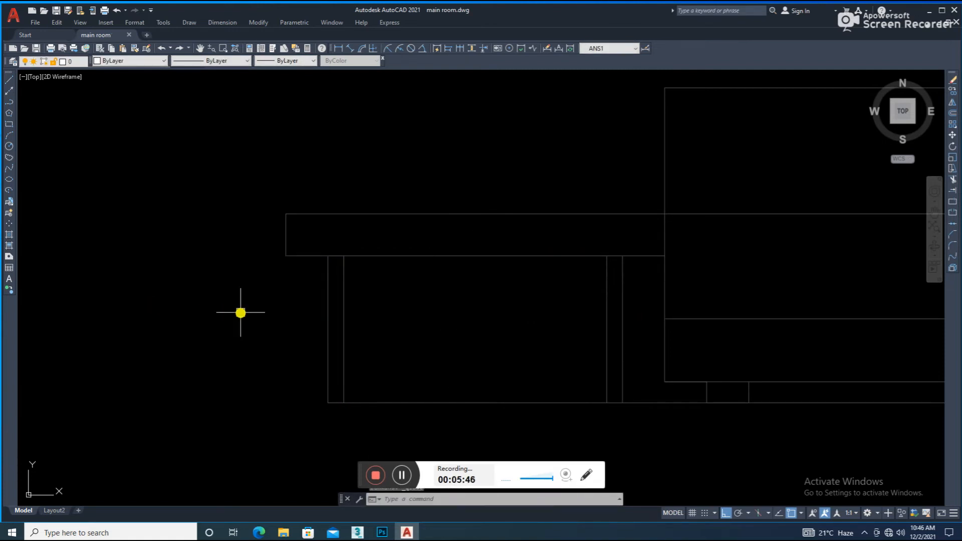
Draw a temporary vertical line down from the tabletop's lower left corner and extend the floor line to it.
type("l")
key("Return")
left_click(285, 255)
left_click(262, 440)
key("Escape")
type("ex")
key("Return")
left_click(369, 403)
key("Escape")
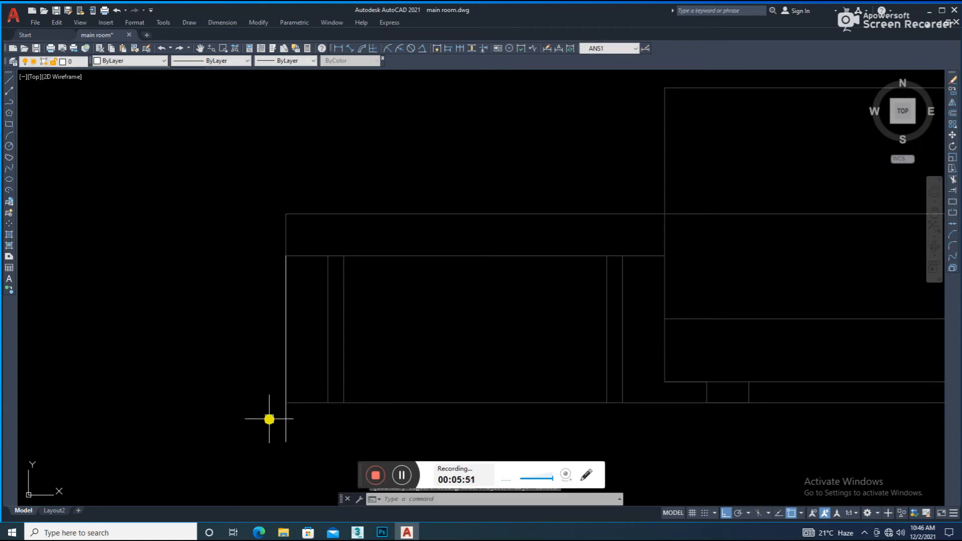
Erase the temporary vertical line and save the drawing.
key("Delete")
scroll(317, 385, "down", 3)
key("ctrl+s")
Draw a horizontal line from the sofa base's lower left corner to the outer line of the table's left leg.
middle_click_drag(442, 386, 385, 387)
scroll(384, 387, "up", 2)
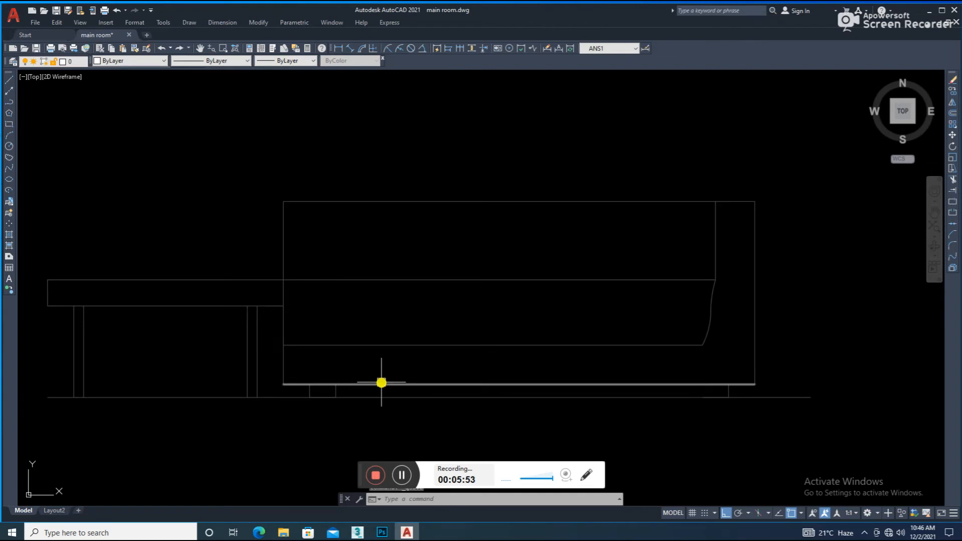
middle_click_drag(154, 354, 274, 395)
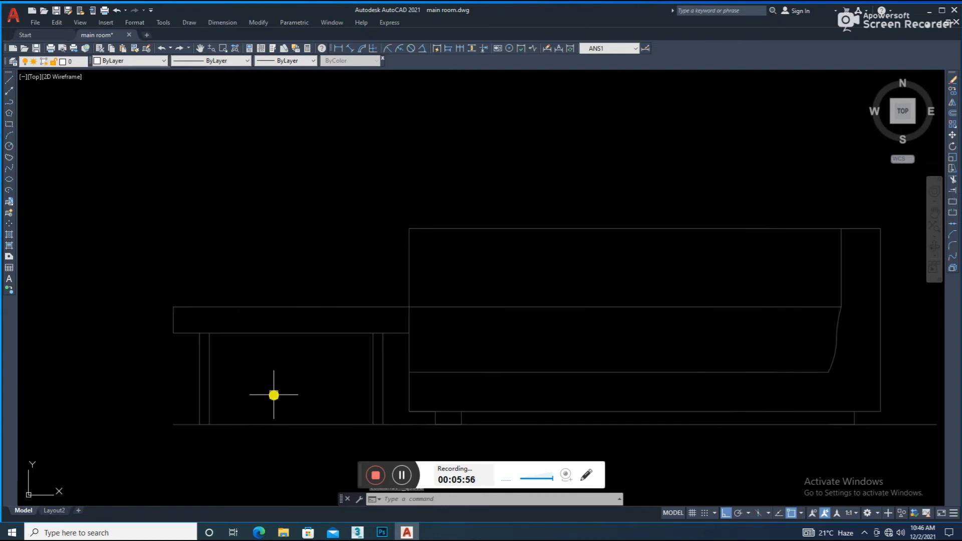
type("l")
key("Return")
left_click(409, 412)
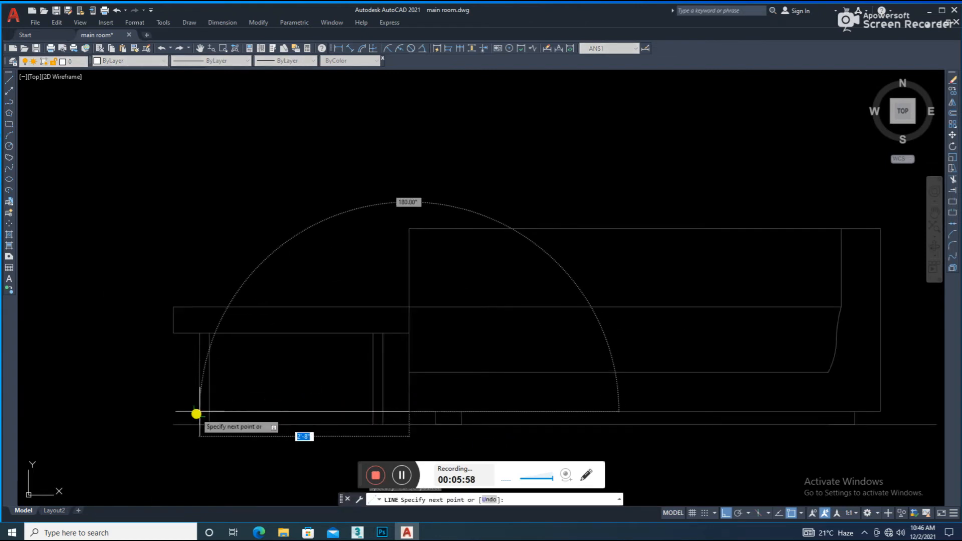
key("Return")
Offset the horizontal line upward to form the table's lower rail.
key("Return")
left_click(262, 411)
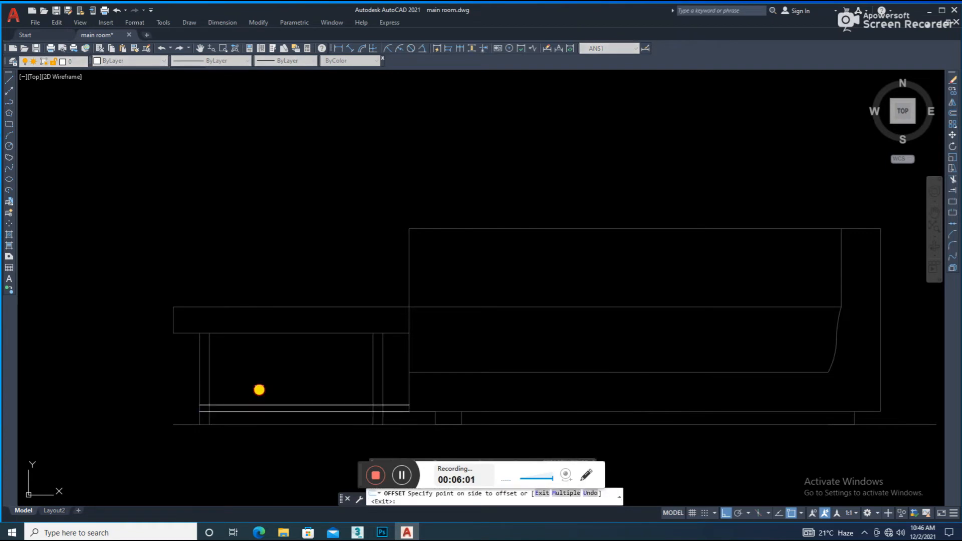
left_click(258, 390)
key("Escape")
Trim the two rail lines beyond and across the table legs so they span only between the inner leg lines.
scroll(430, 411, "up", 3)
type("tr")
key("Return")
left_click(281, 421)
left_click(296, 368)
scroll(323, 353, "down", 2)
scroll(279, 373, "up", 2)
left_click(283, 343)
left_click(282, 389)
scroll(350, 361, "down", 3)
scroll(150, 357, "up", 3)
left_click(210, 353)
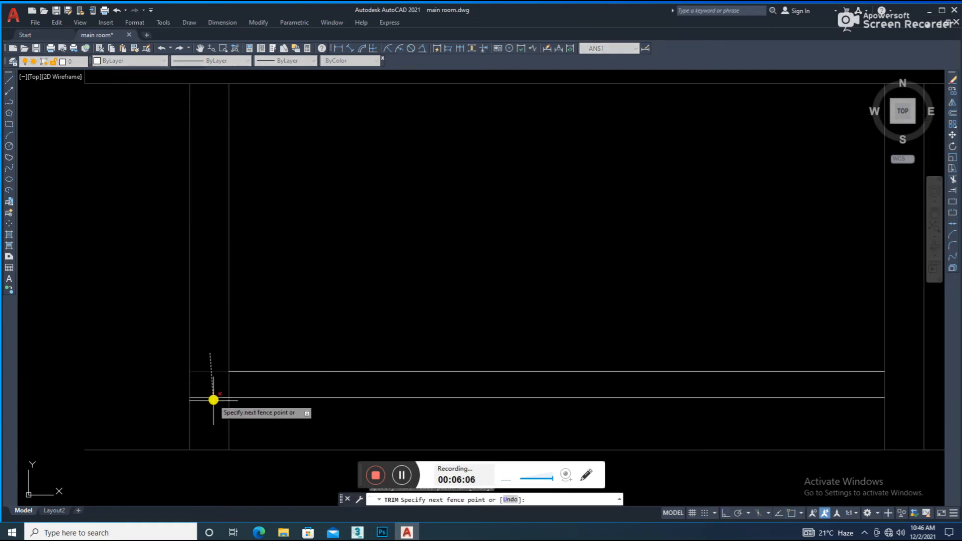
left_click(215, 401)
key("Escape")
Match the two rail lines' properties to the gray table leg line and save the drawing.
left_click(228, 326)
scroll(343, 310, "down", 2)
key("Return")
left_click(367, 307)
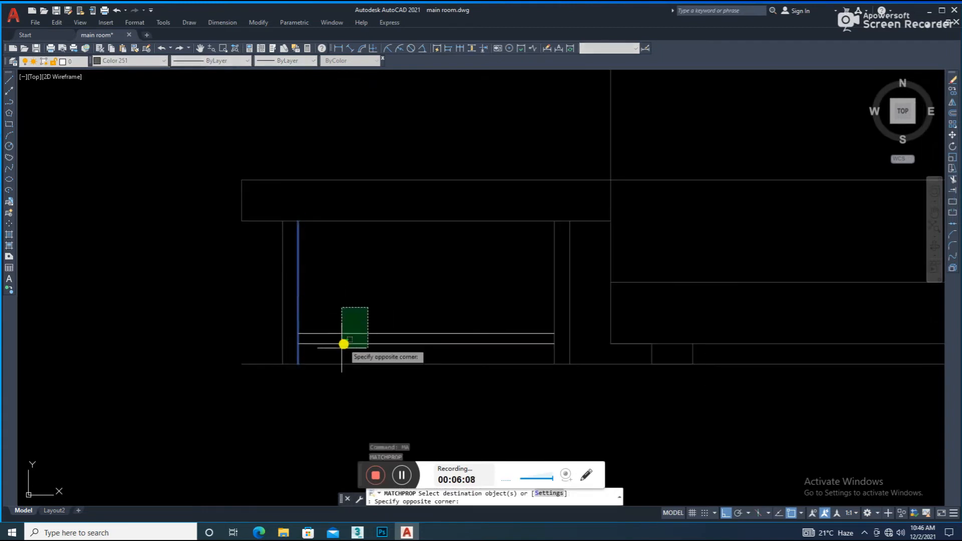
left_click(342, 348)
key("Escape")
scroll(376, 294, "down", 4)
key("ctrl+s")
Offset the sofa elevation's upper seat cushion line downward by about 5/16".
scroll(410, 336, "up", 3)
scroll(431, 334, "down", 1)
scroll(389, 325, "down", 5)
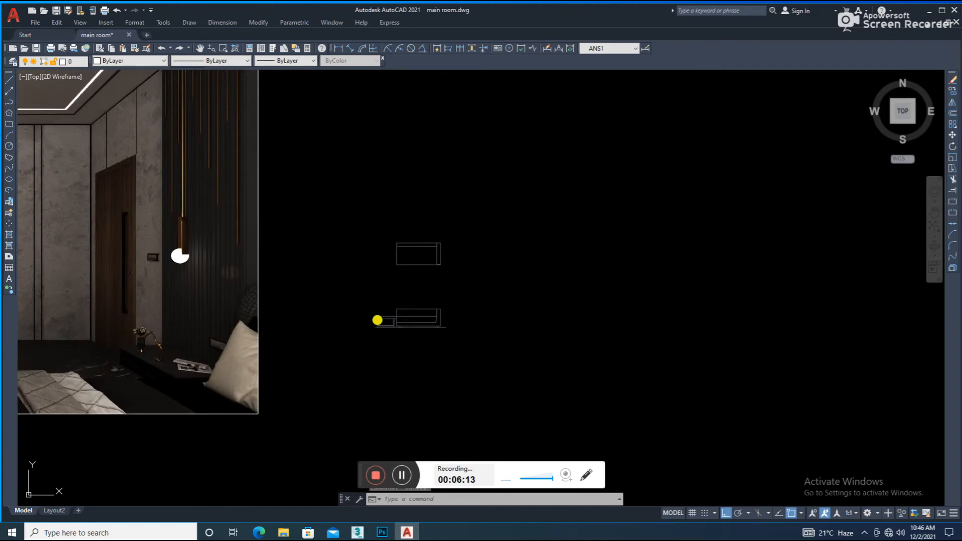
scroll(198, 354, "up", 5)
scroll(239, 317, "down", 6)
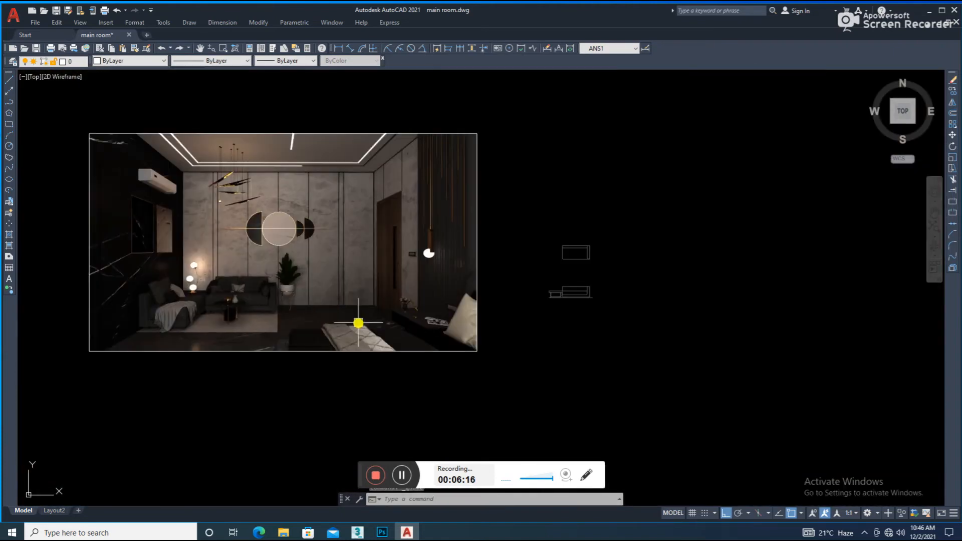
scroll(603, 298, "up", 8)
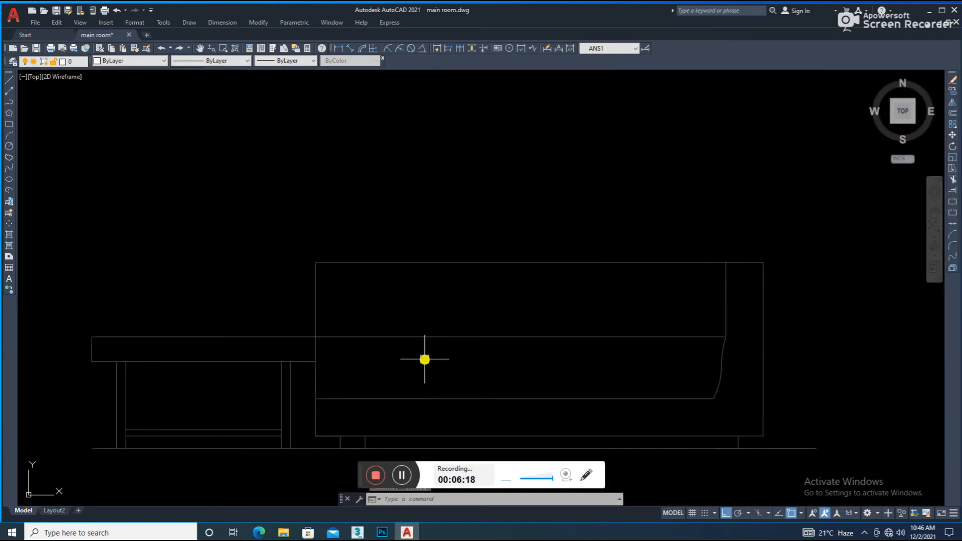
type("o")
key("Return")
type(".5")
key("Return")
scroll(425, 358, "up", 2)
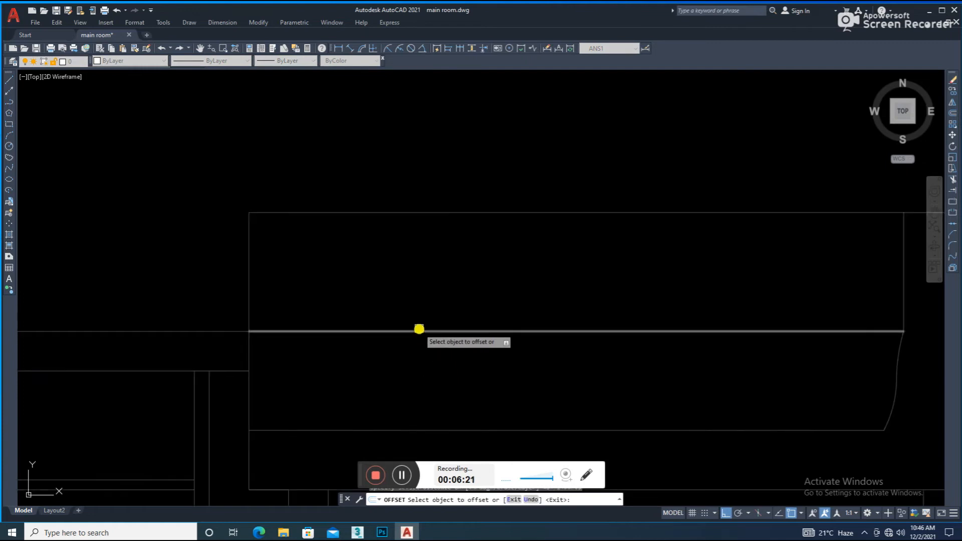
left_click(419, 329)
type(".1")
key("Return")
left_click(407, 332)
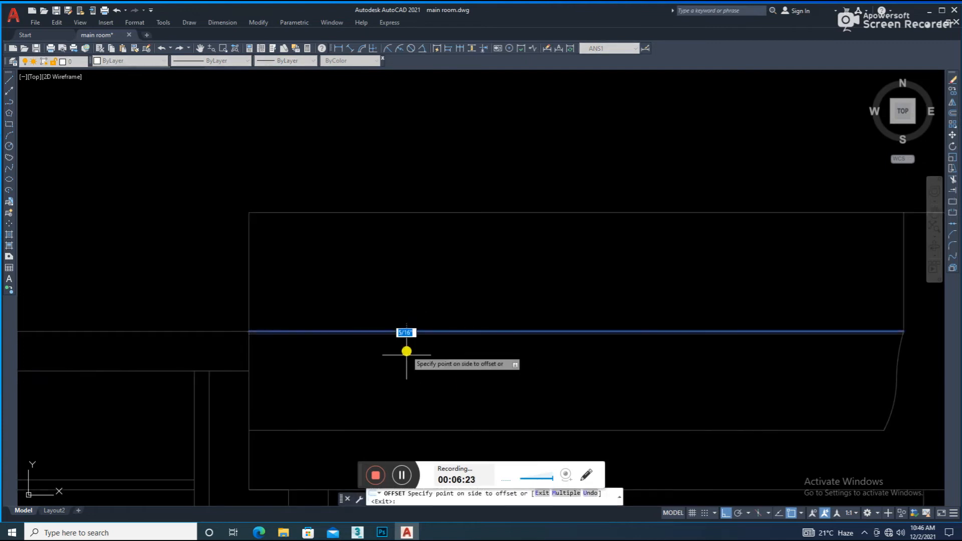
left_click(406, 352)
Add two more seam lines below the upper cushion line by offsetting downward at the same spacing.
scroll(396, 333, "up", 5)
left_click(395, 340)
left_click(395, 350)
scroll(381, 371, "down", 3)
scroll(369, 329, "up", 3)
left_click(364, 323)
left_click(387, 418)
Offset the lower seat cushion line upward three times at the same spacing to form the lower seam.
scroll(387, 419, "down", 1)
middle_click_drag(374, 430, 348, 371)
left_click(353, 387)
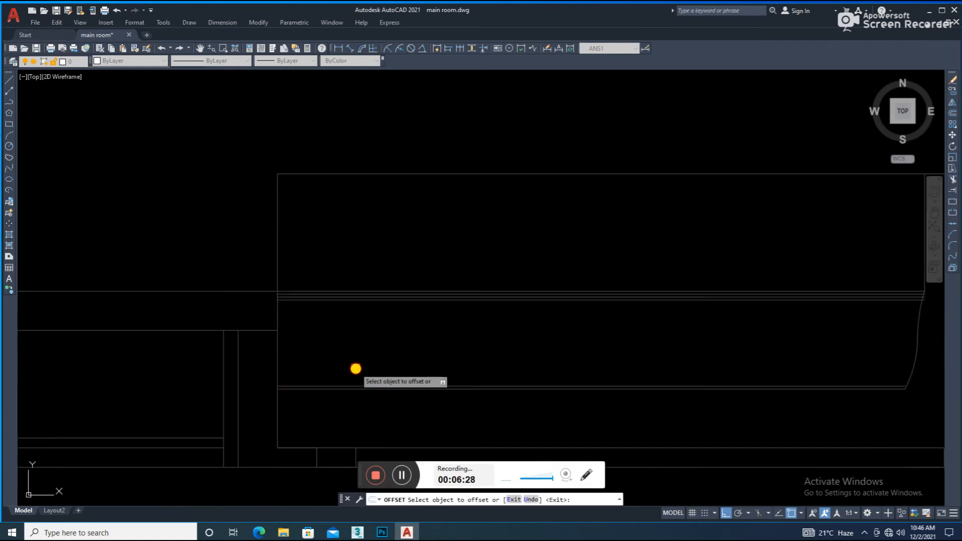
left_click(355, 370)
scroll(361, 388, "up", 2)
left_click(357, 384)
left_click(360, 369)
left_click(360, 377)
left_click(365, 345)
key("Escape")
Extend the lower seam lines to the cushion's curved right edge.
scroll(365, 346, "down", 4)
scroll(756, 342, "up", 4)
type("ex")
key("Return")
left_click(495, 385)
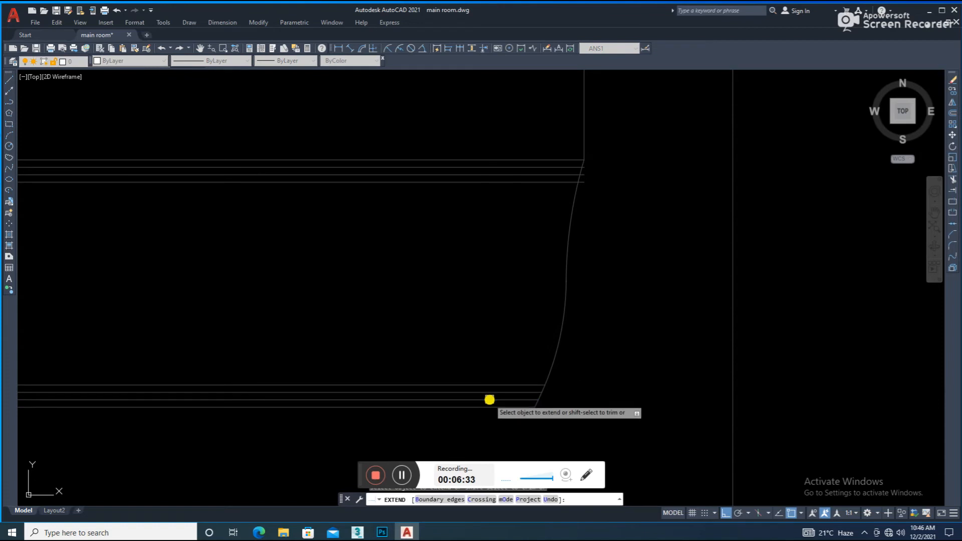
key("Escape")
Compare the sofa elevation with the sofa in the reference room render.
scroll(552, 341, "down", 3)
scroll(369, 355, "down", 4)
scroll(365, 339, "up", 6)
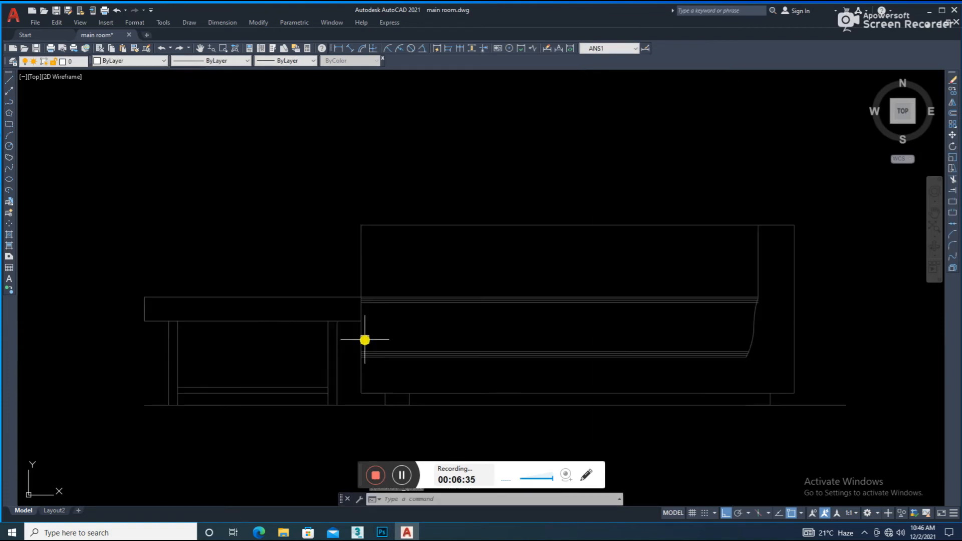
scroll(410, 306, "down", 5)
scroll(361, 254, "up", 4)
scroll(369, 262, "down", 6)
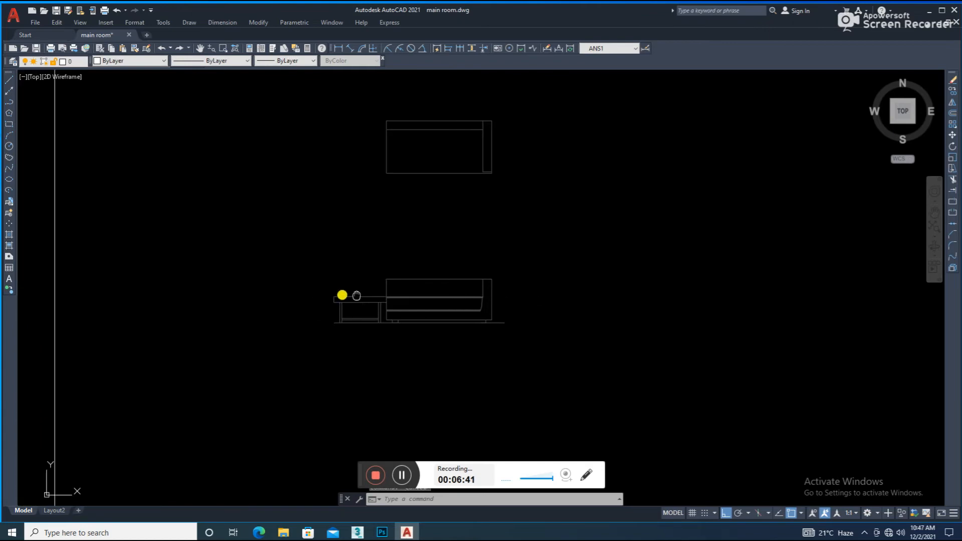
scroll(334, 294, "down", 5)
scroll(169, 305, "up", 6)
scroll(170, 305, "down", 5)
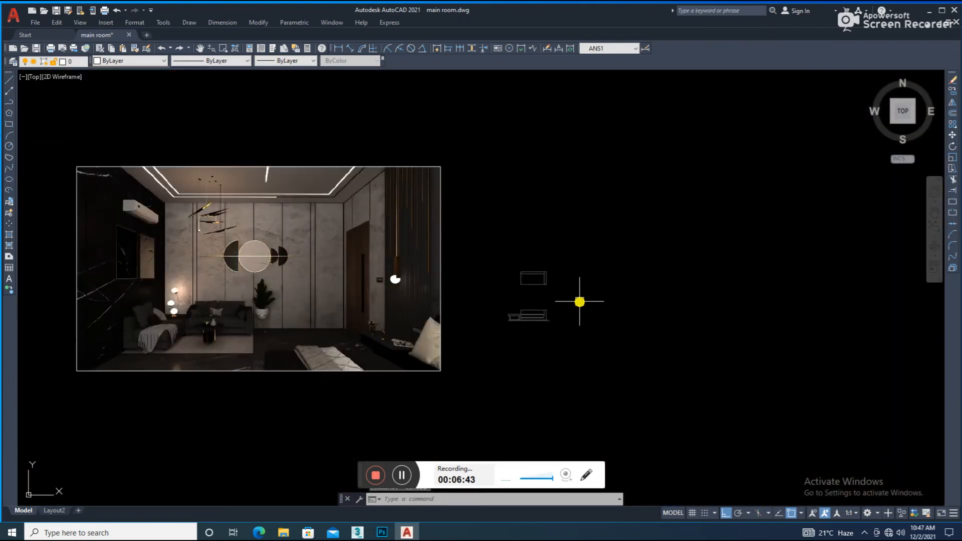
Offset the sofa backrest's top line downward at the same spacing as the cushion seams.
scroll(495, 380, "up", 6)
type("o")
key("Return")
key("Return")
left_click(386, 351)
left_click(390, 370)
key("Escape")
Trim the parts of the backrest's seam lines that run across the right armrest.
scroll(444, 366, "up", 3)
type("tr")
key("Return")
left_click(434, 329)
left_click(431, 318)
key("Escape")
scroll(495, 329, "down", 4)
scroll(574, 332, "down", 6)
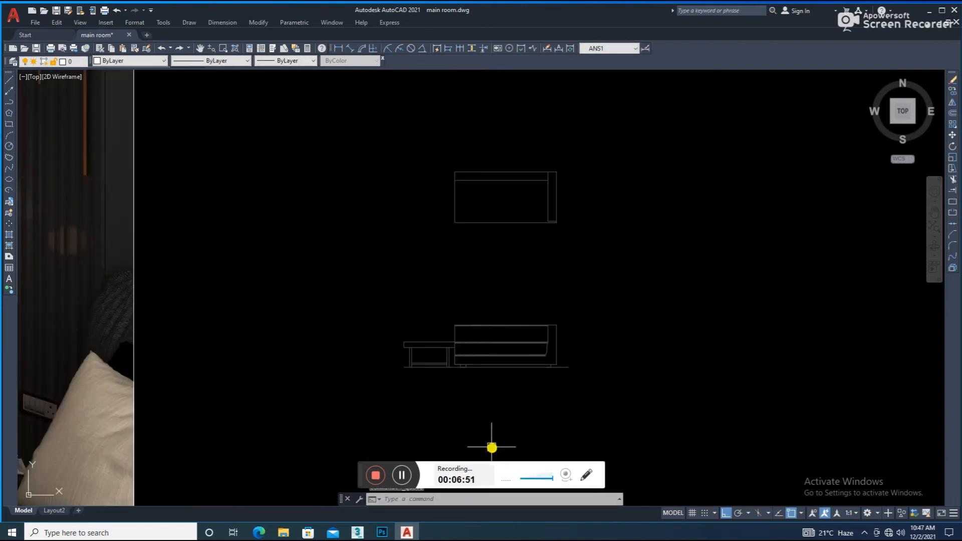
Move the whole sofa and table elevation straight up to just below the sofa plan.
left_click(600, 299)
left_click(436, 373)
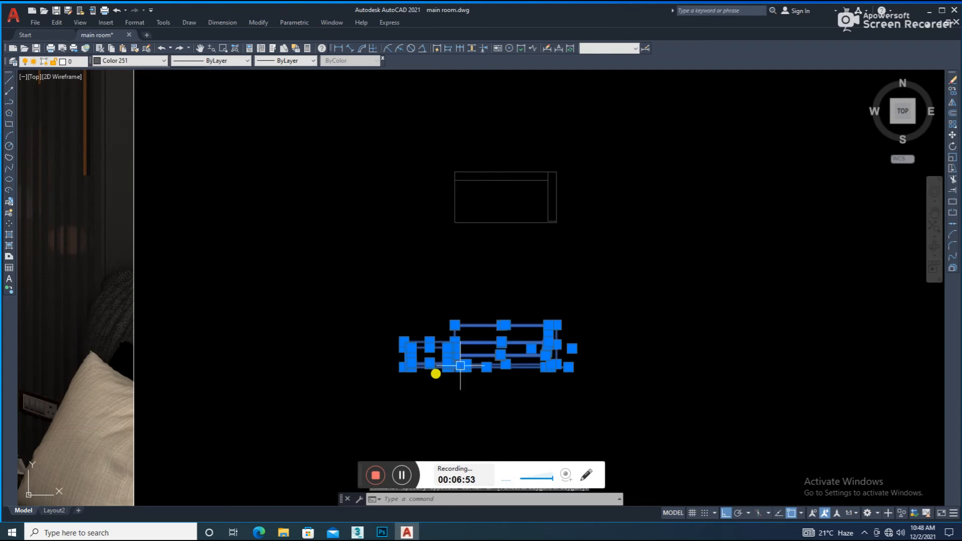
type("m")
key("Return")
left_click(685, 348)
left_click(695, 270)
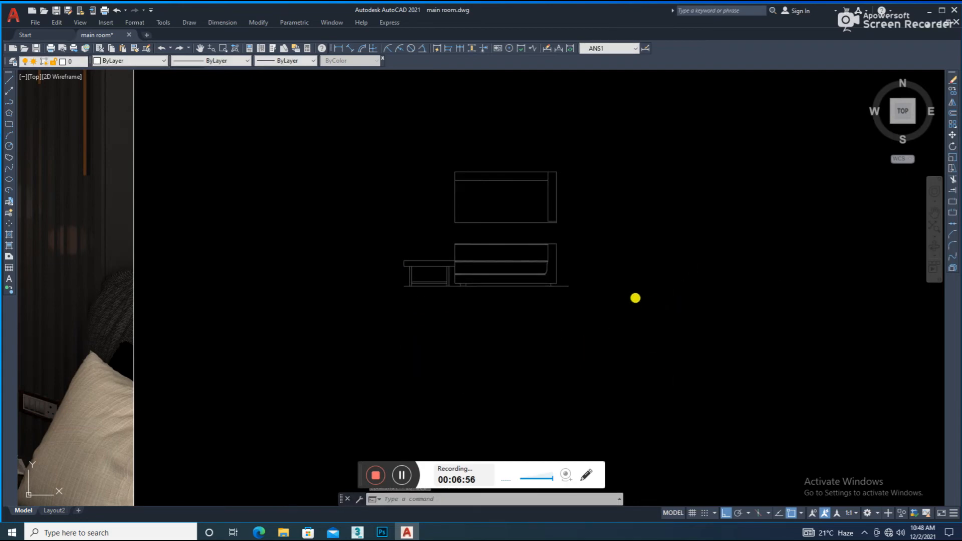
Move the sofa and table elevation slightly down to widen the gap below the plan.
scroll(567, 247, "up", 2)
left_click(578, 220)
left_click(172, 386)
scroll(699, 377, "down", 3)
type("m")
key("Return")
left_click(723, 339)
left_click(725, 355)
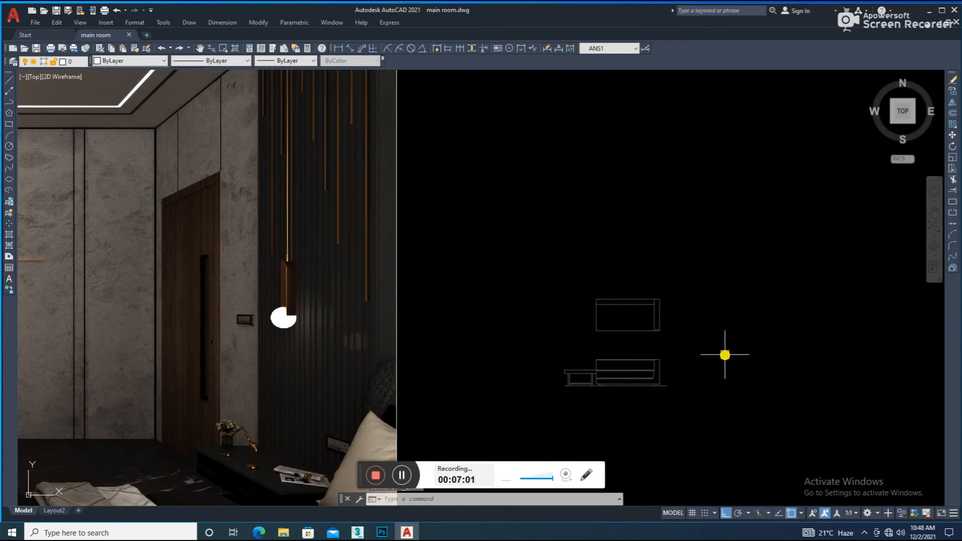
scroll(638, 354, "up", 4)
mouse_move(538, 385)
middle_mouse_down()
mouse_move(551, 365)
mouse_move(537, 371)
middle_mouse_up()
type("l")
key("Return")
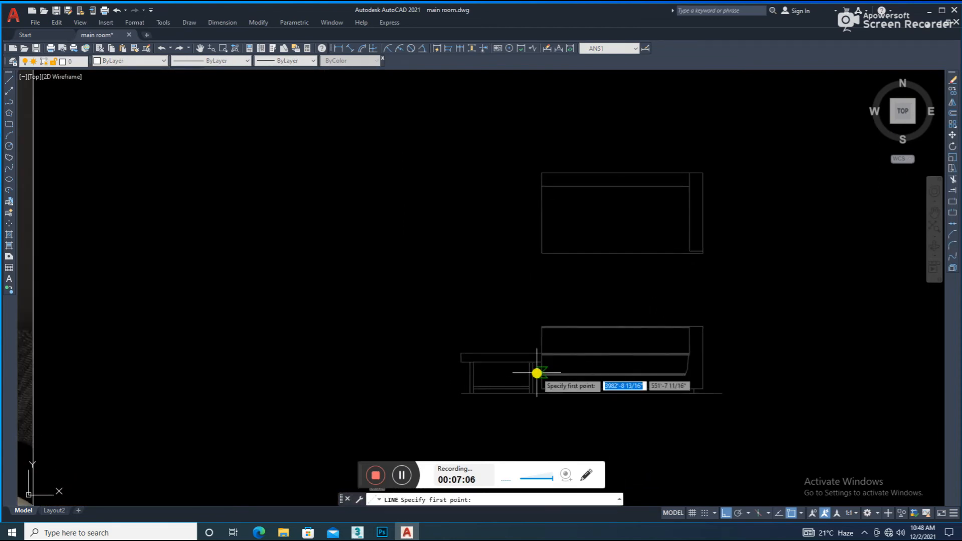
left_click(542, 327)
key("Escape")
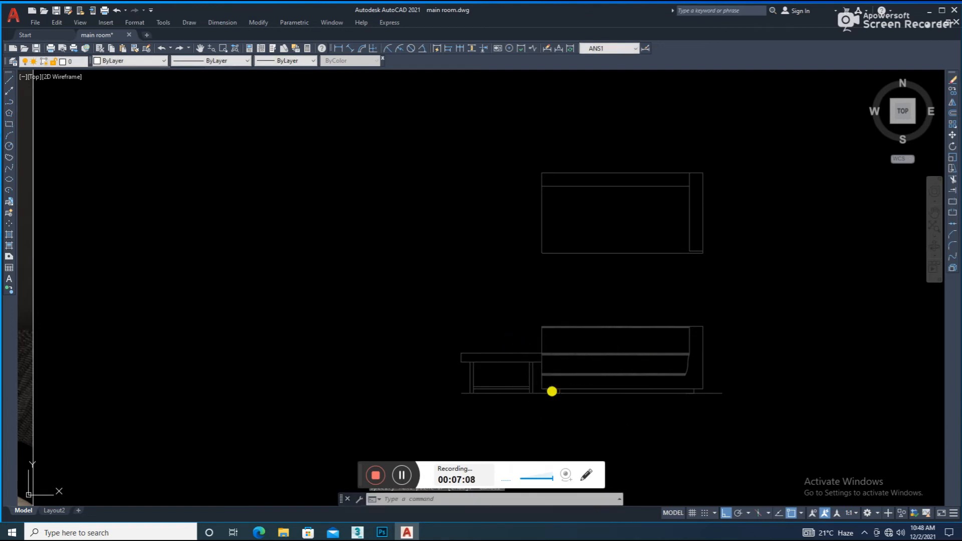
right_click(551, 389)
left_click(405, 475)
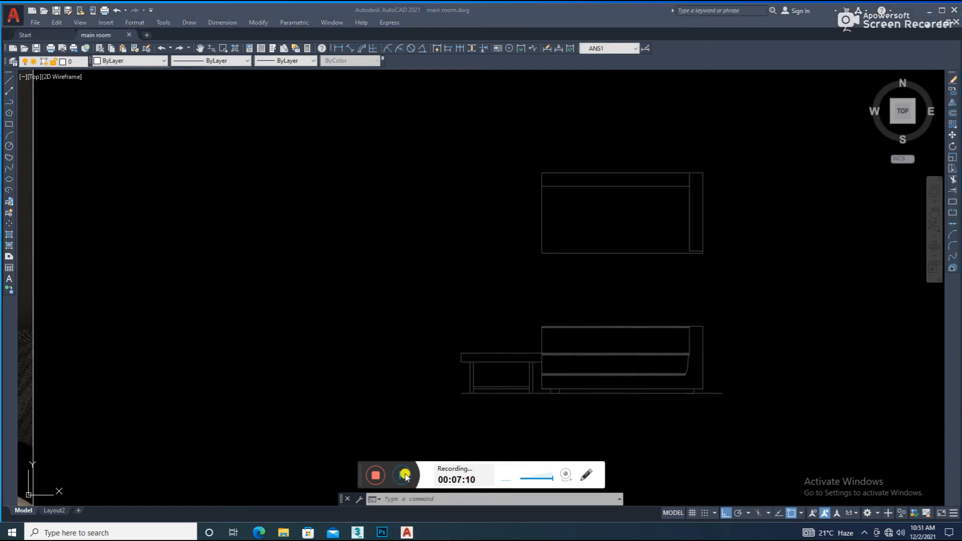
left_click(550, 149)
Add an aligned dimension for the gap between floor and sofa base, placed to the right of the sofa elevation.
left_click(351, 48)
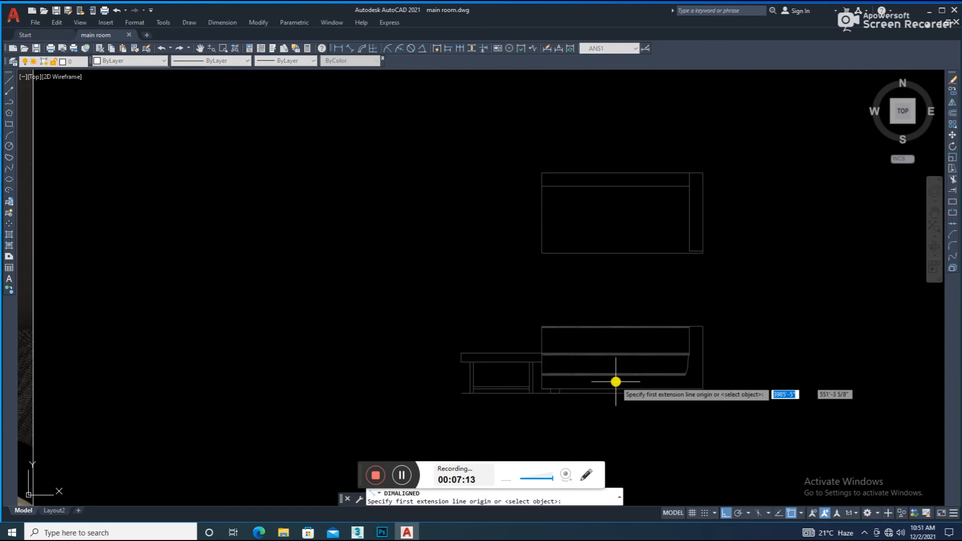
scroll(622, 386, "up", 6)
left_click(426, 408)
left_click(425, 392)
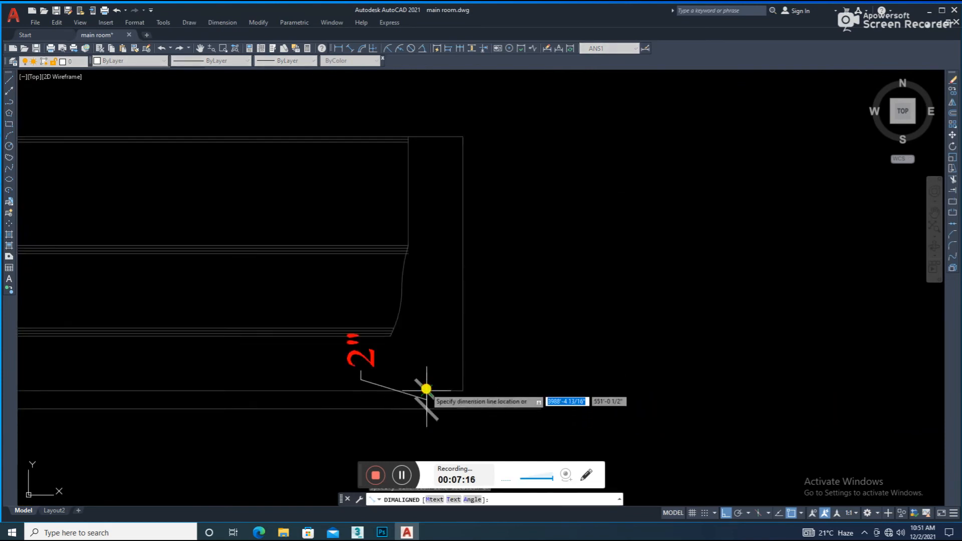
scroll(535, 382, "up", 2)
left_click(517, 373)
Continue the vertical dimension from the sofa base up to the sofa's top edge.
type("dco")
key("Return")
middle_click_drag(408, 265, 430, 350)
scroll(430, 350, "down", 3)
left_click(428, 278)
key("Escape")
Add an aligned dimension for the right armrest's width, placed above the sofa elevation.
left_click(352, 48)
scroll(487, 200, "up", 5)
left_click(504, 166)
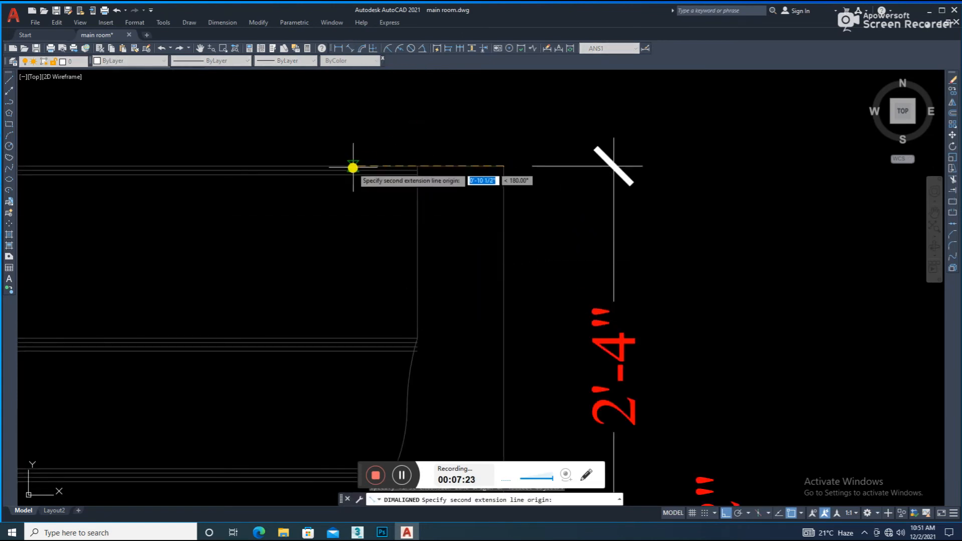
left_click(417, 164)
middle_click_drag(417, 164, 428, 358)
left_click(411, 255)
Continue the horizontal dimension from the armrest to the sofa's top left corner.
type("dco")
key("Return")
scroll(451, 313, "down", 3)
scroll(250, 333, "up", 3)
left_click(107, 302)
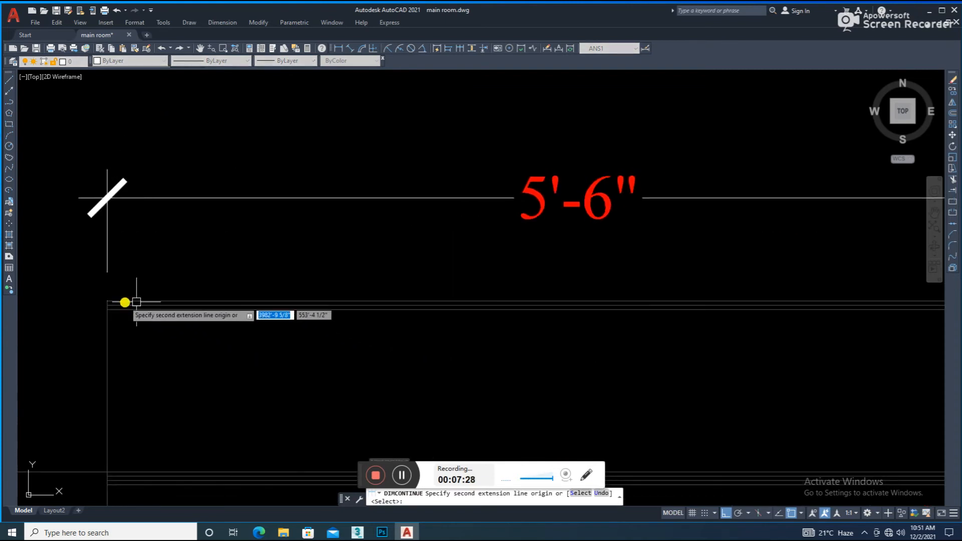
scroll(407, 293, "down", 3)
key("Escape")
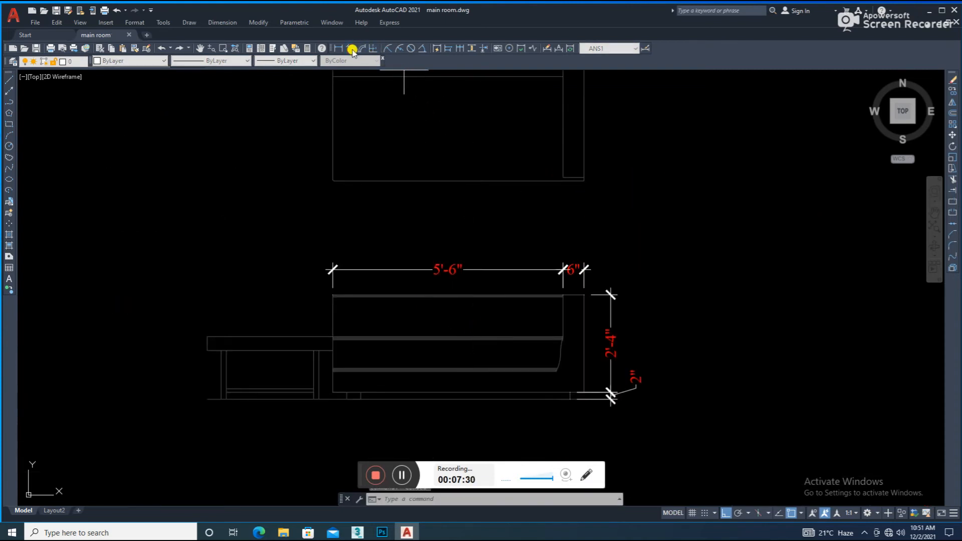
Add an aligned dimension for the gap between floor and sofa base, placed just left of the sofa elevation.
left_click(352, 49)
scroll(316, 441, "up", 4)
left_click(393, 336)
left_click(394, 318)
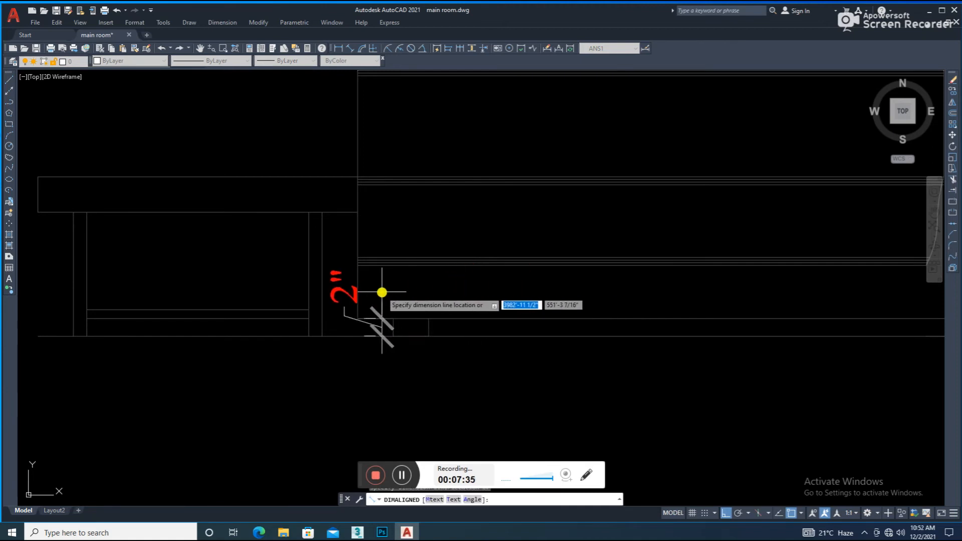
left_click(346, 271)
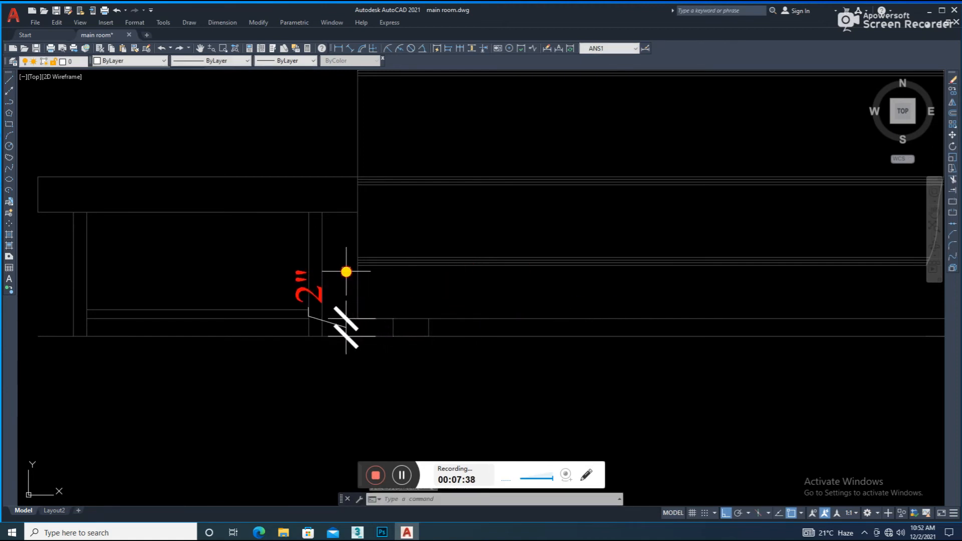
Continue the left vertical dimension from the sofa base through the lower and upper horizontal bands to the sofa's top edge.
type("dc")
key("Return")
scroll(346, 272, "up", 3)
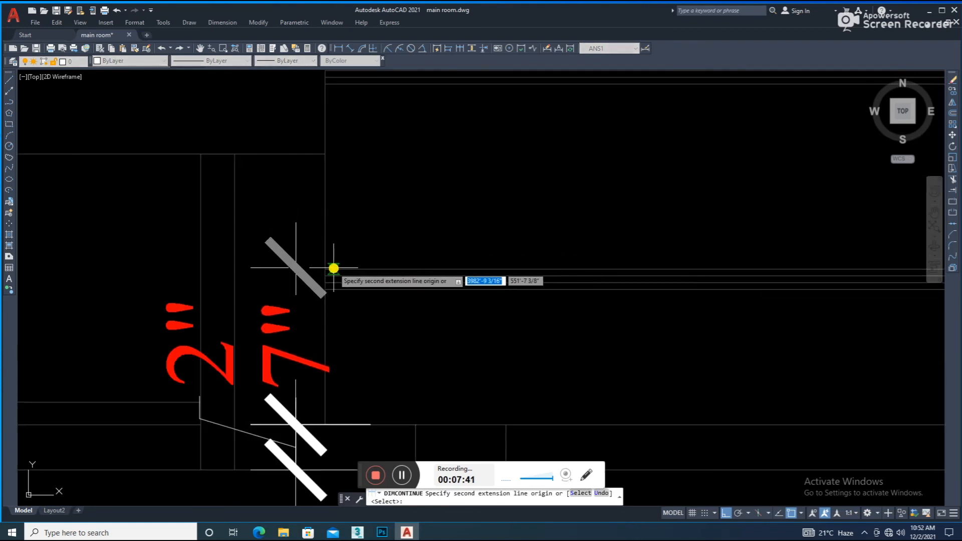
left_click(328, 291)
scroll(330, 261, "down", 2)
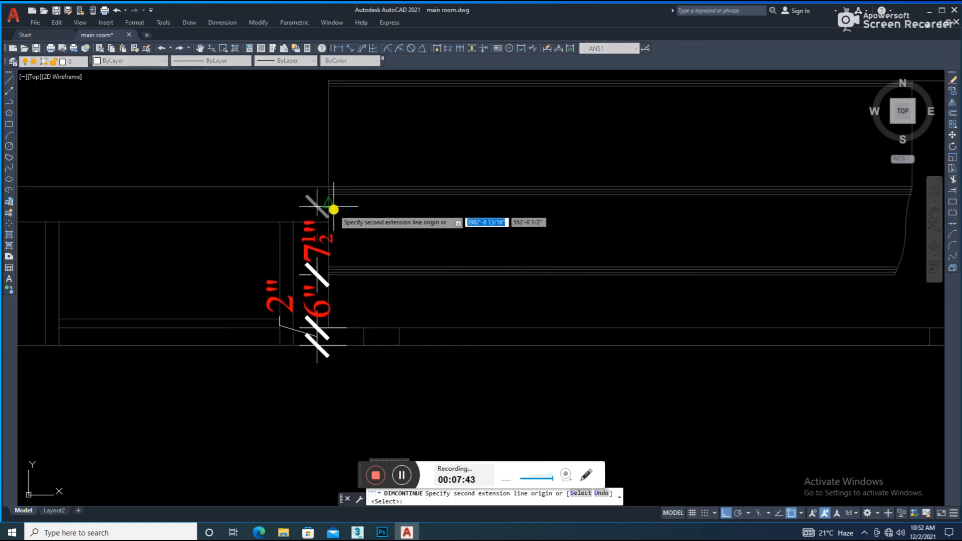
left_click(330, 186)
middle_click_drag(355, 177, 364, 250)
left_click(340, 165)
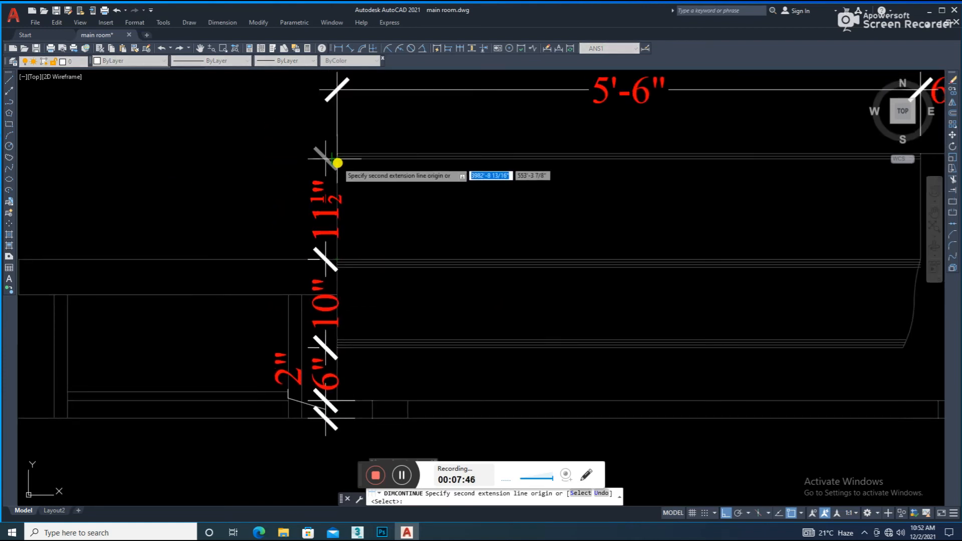
scroll(338, 162, "up", 2)
left_click(338, 140)
key("Escape")
scroll(391, 193, "down", 3)
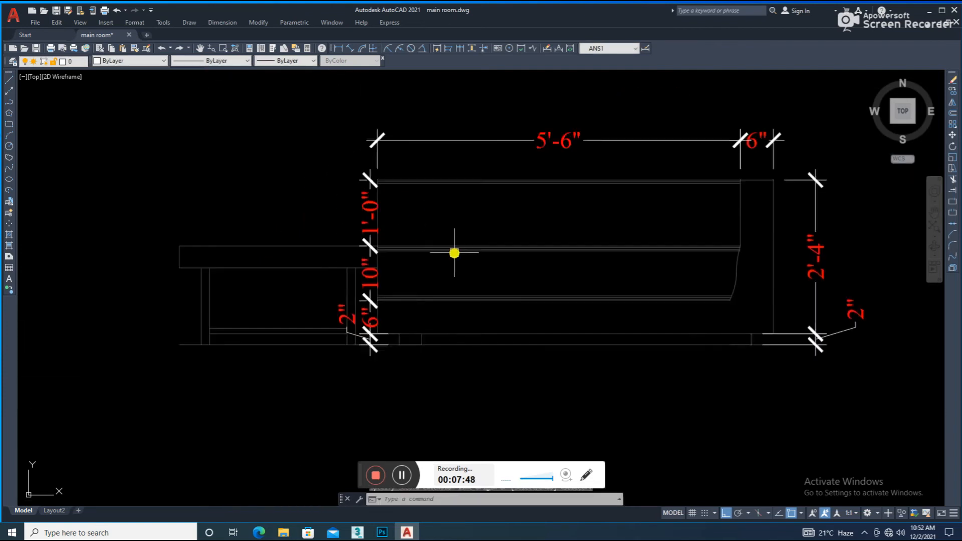
middle_click_drag(552, 265, 527, 273)
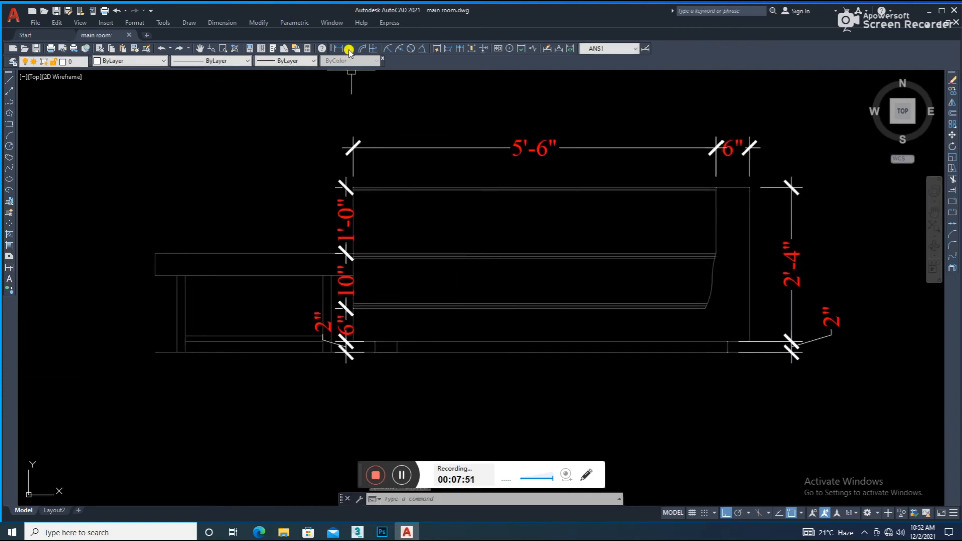
Add an aligned dimension for the sofa's overall height from floor to top edge, placed left of the chained dimensions.
left_click(348, 49)
scroll(361, 337, "up", 5)
left_click(423, 327)
scroll(426, 300, "down", 6)
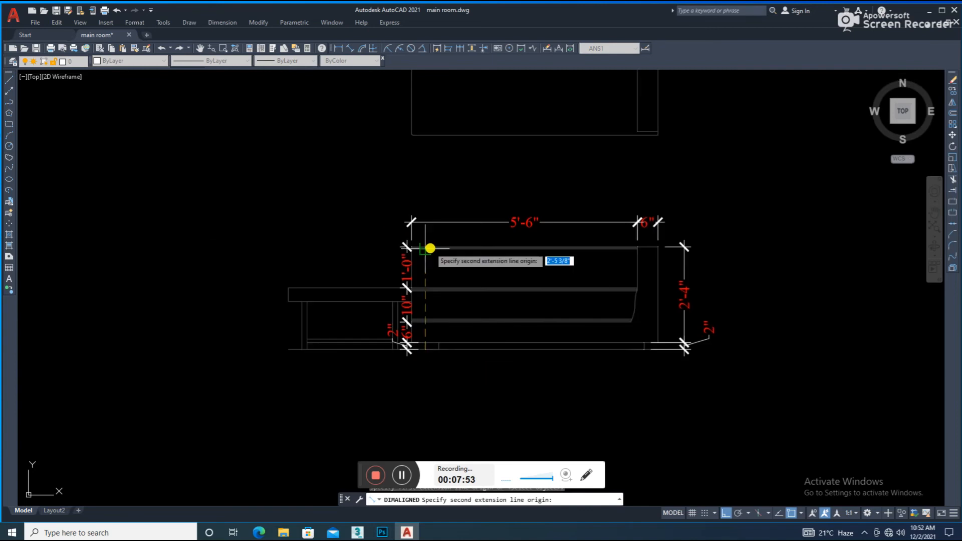
scroll(430, 277, "up", 5)
left_click(400, 329)
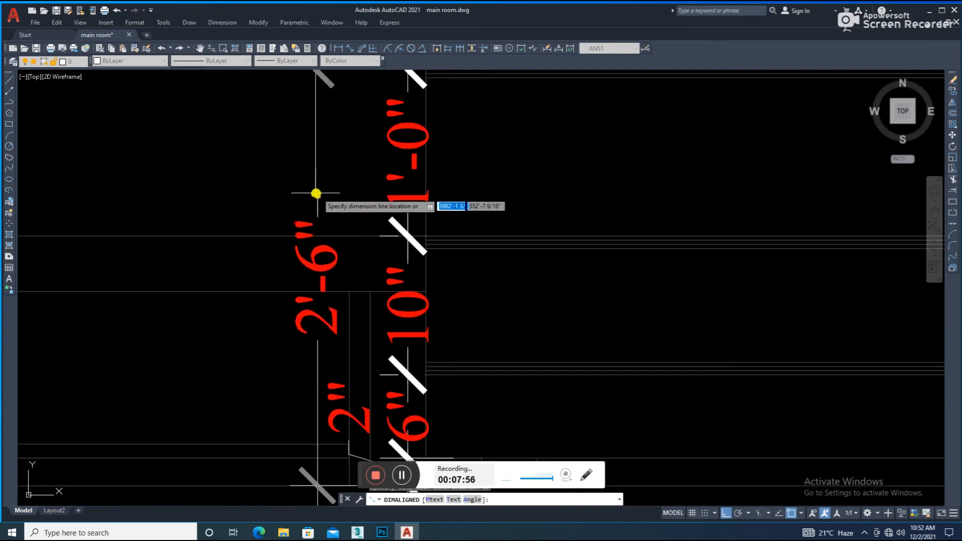
left_click(318, 193)
scroll(335, 157, "down", 7)
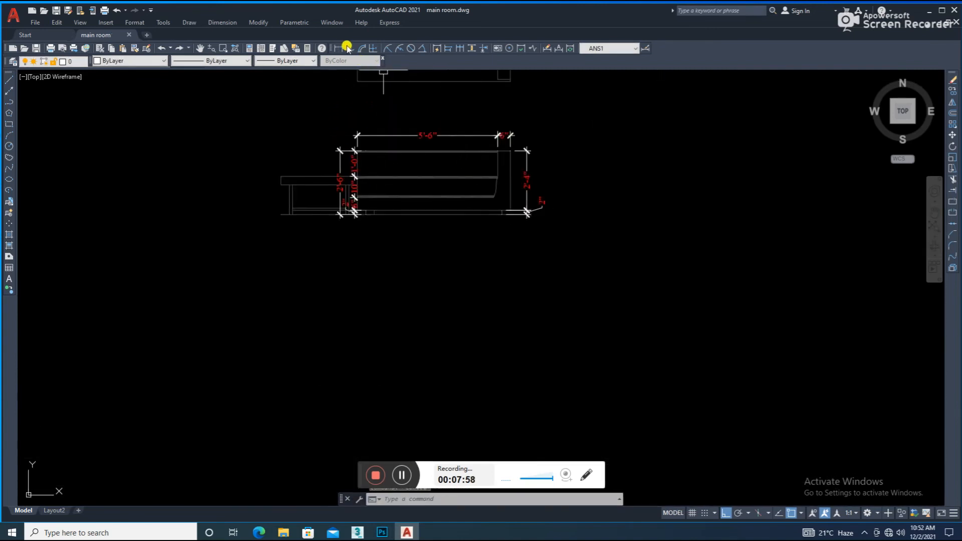
Add an aligned dimension for the sofa's overall width, placed below the sofa elevation.
left_click(349, 48)
scroll(350, 188, "up", 5)
left_click(285, 182)
scroll(288, 190, "down", 4)
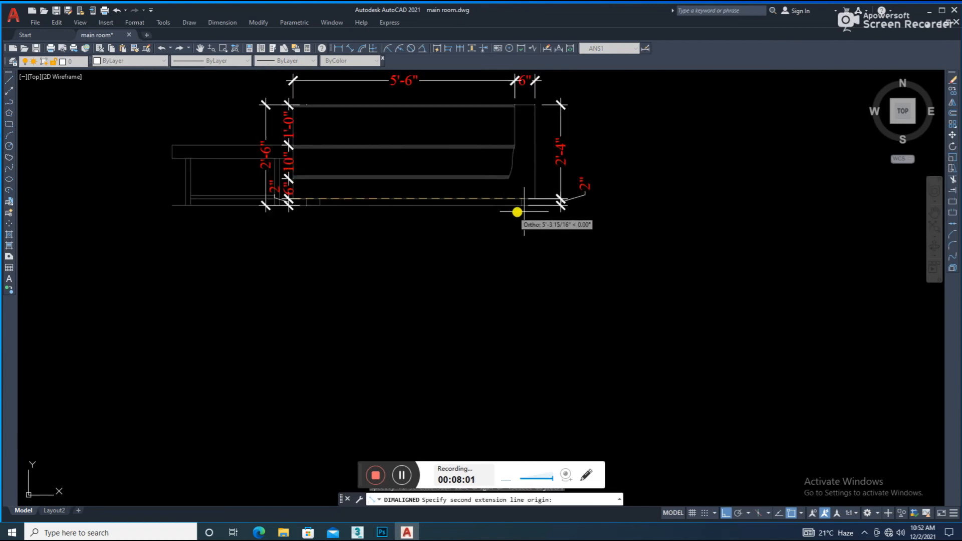
scroll(493, 212, "up", 5)
left_click(498, 204)
scroll(506, 185, "down", 6)
scroll(429, 204, "up", 5)
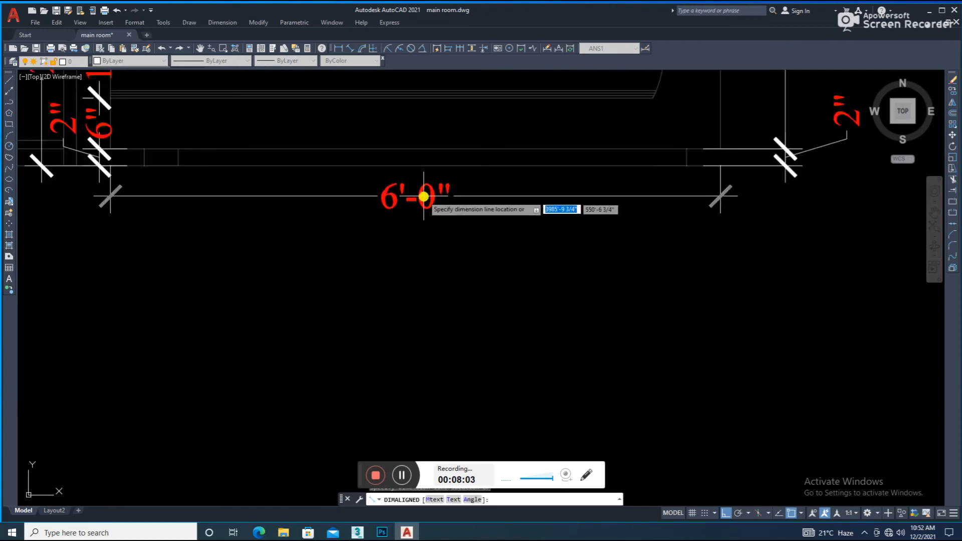
left_click(424, 197)
scroll(439, 225, "down", 5)
Add an aligned dimension for the side table's width, placed above the table top.
left_click(349, 50)
scroll(283, 175, "up", 5)
left_click(289, 158)
scroll(479, 156, "up", 5)
left_click(486, 161)
left_click(320, 129)
scroll(319, 130, "down", 4)
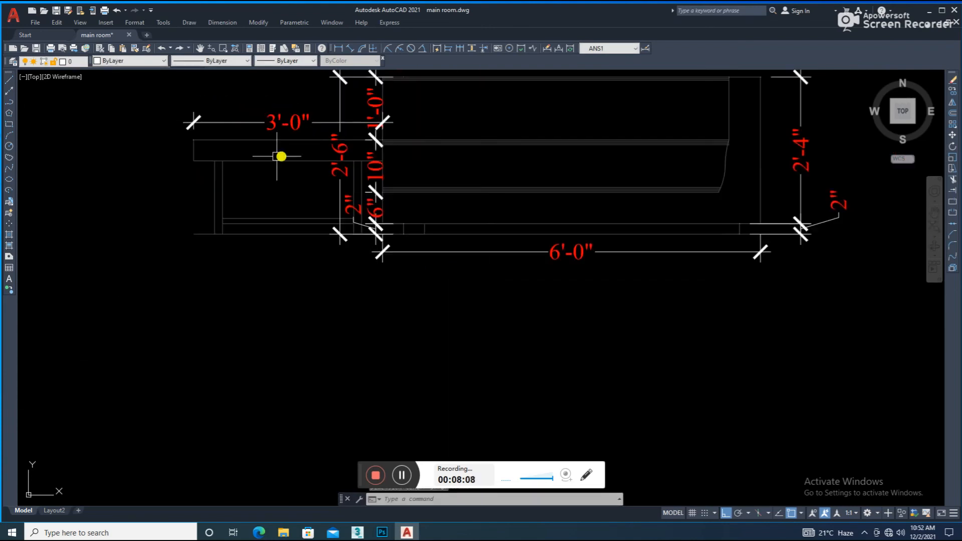
Add an aligned dimension for the side table's overall height, placed to the left of the table.
left_click(200, 139)
left_click(197, 230)
left_click(172, 215)
scroll(288, 208, "down", 4)
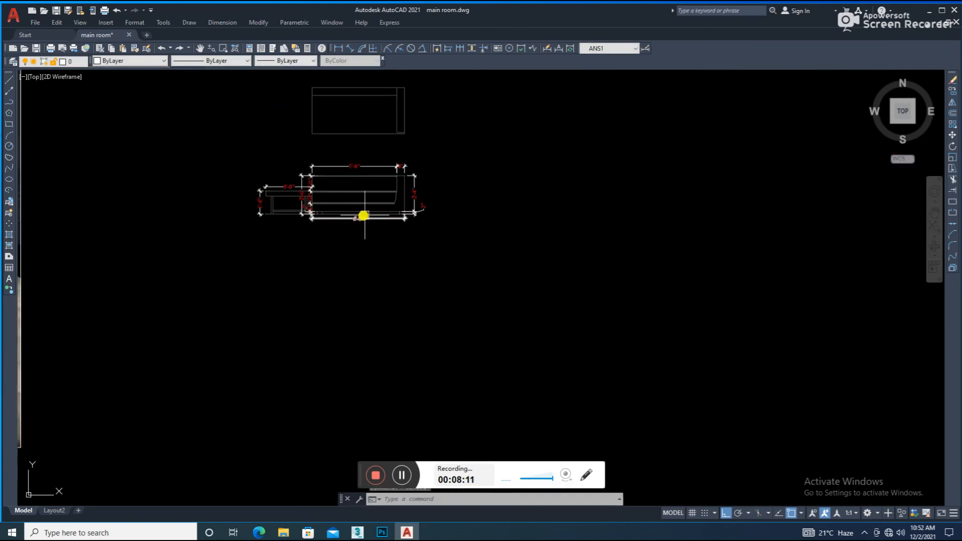
Add an aligned dimension for the sofa plan's overall depth, placed to the right of the plan.
middle_click_drag(384, 183, 395, 296)
scroll(356, 191, "up", 1)
left_click(356, 51)
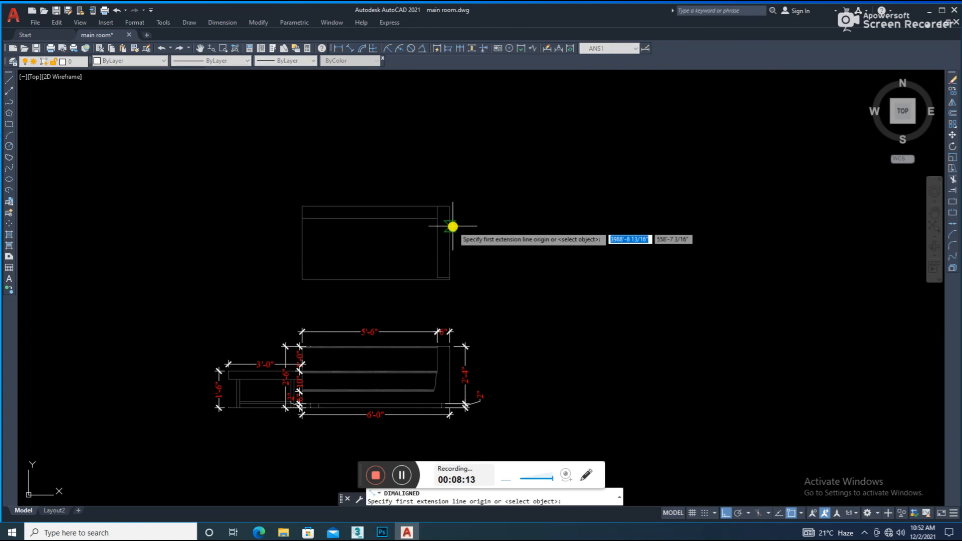
scroll(454, 240, "up", 4)
left_click(436, 324)
left_click(433, 135)
left_click(465, 150)
Add an aligned dimension for the sofa plan's overall width, placed above the plan.
key("space")
left_click(436, 136)
left_click(55, 135)
left_click(371, 107)
Dimension the armrest's inner edge from the backrest line to the armrest's front end, placed inside the sofa plan.
key("space")
middle_click_drag(236, 151, 317, 177)
left_click(484, 193)
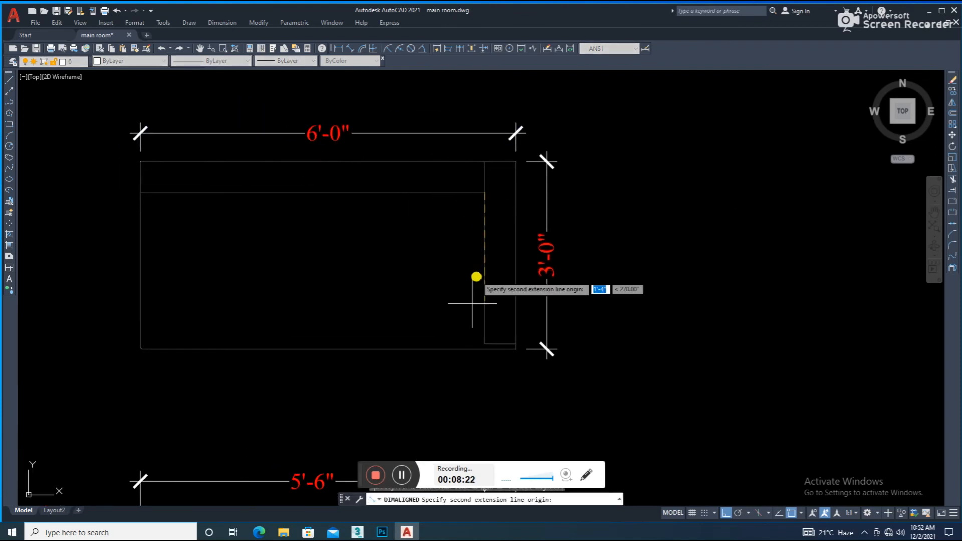
left_click(479, 342)
left_click(457, 316)
Dimension the backrest depth beside the armrest, in line with the armrest length dimension inside the plan.
key("space")
left_click(486, 192)
left_click(485, 165)
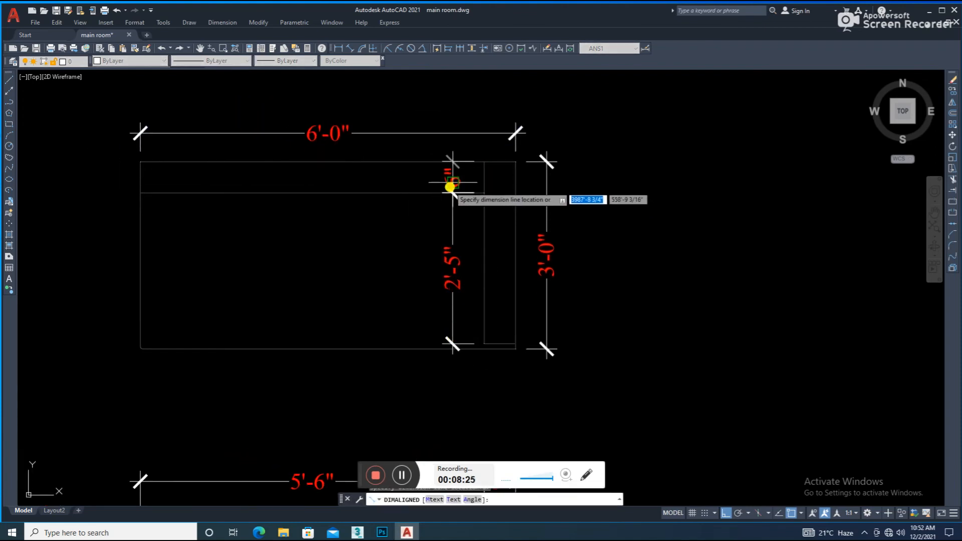
left_click(453, 184)
middle_click_drag(384, 241, 403, 257)
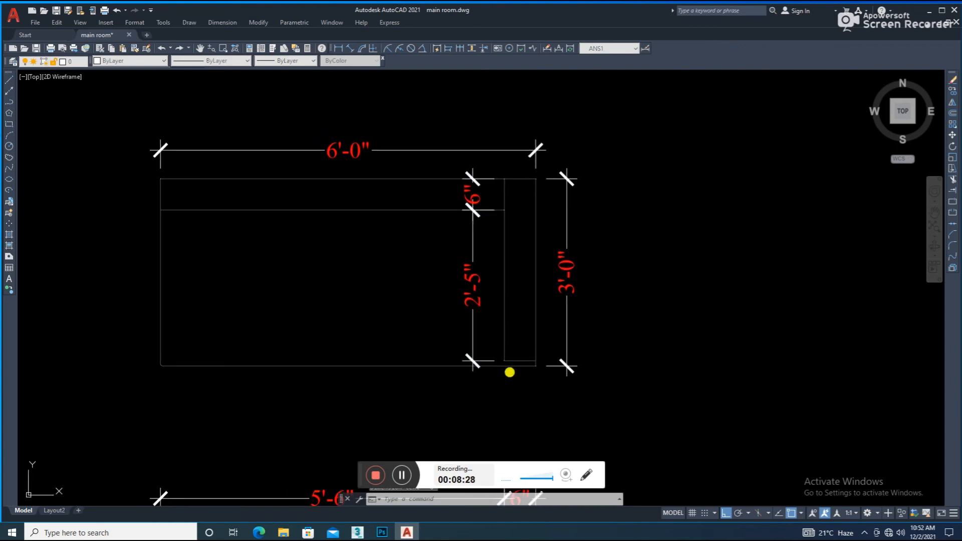
Dimension the small offset between the armrest's front end and the sofa's front edge, in line with the other inner dimensions.
key("space")
left_click(504, 360)
left_click(505, 366)
left_click(473, 363)
middle_click_drag(218, 222, 332, 238)
Dimension the backrest depth at the plan's left end and continue the dimension down to the sofa's front left corner.
key("space")
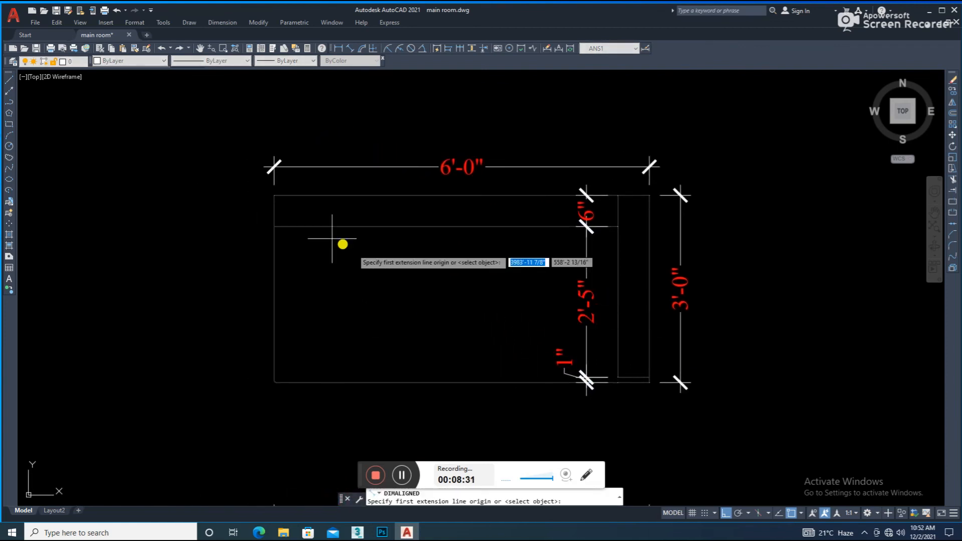
left_click(275, 195)
left_click(275, 226)
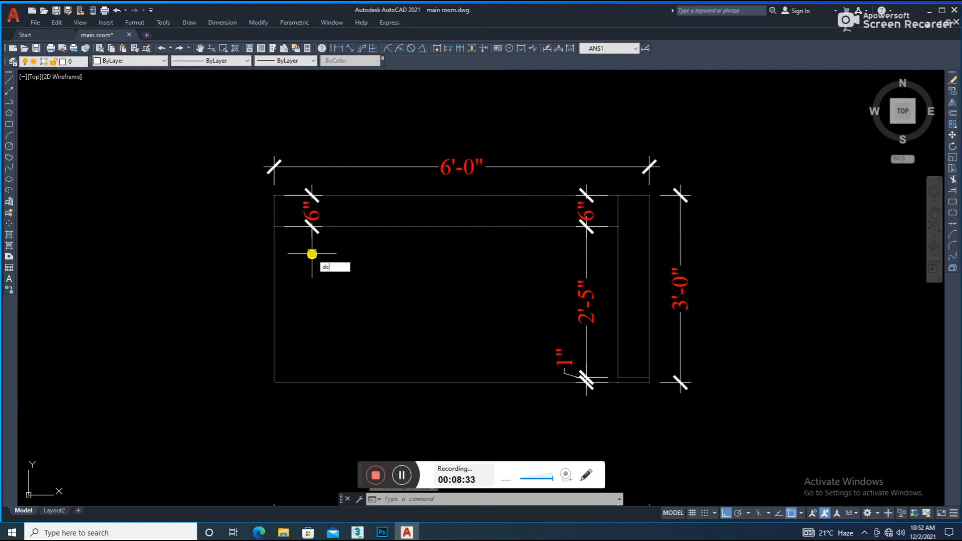
key("Return")
left_click(273, 382)
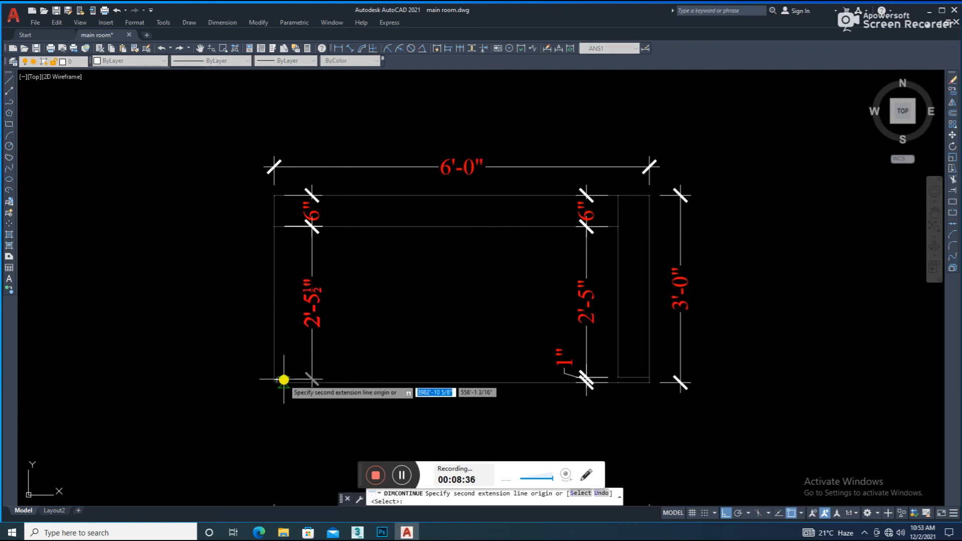
key("Escape")
Correct the left seat-depth dimension by moving its lower extension origin onto the sofa plan's front edge.
scroll(285, 371, "up", 5)
left_click(286, 361)
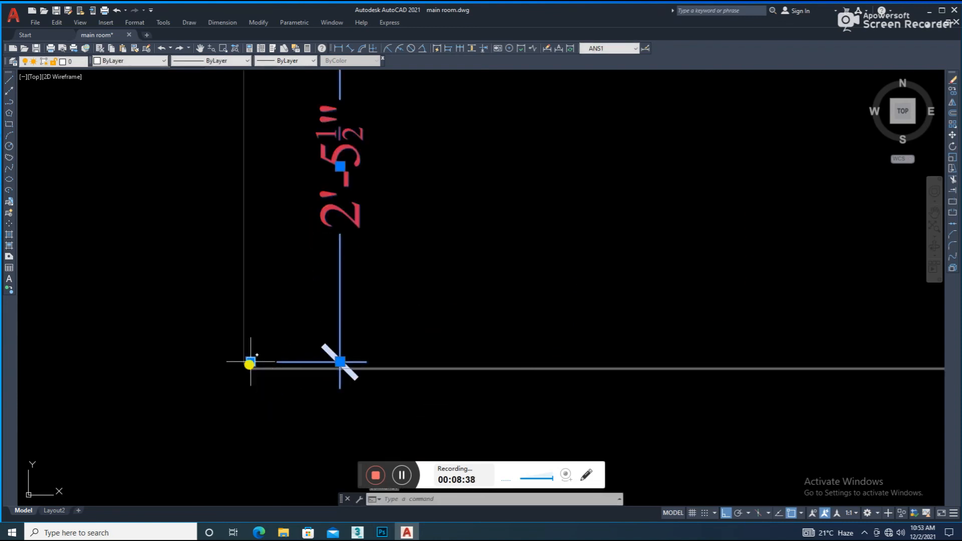
left_click(249, 362)
left_click(251, 361)
scroll(281, 350, "down", 5)
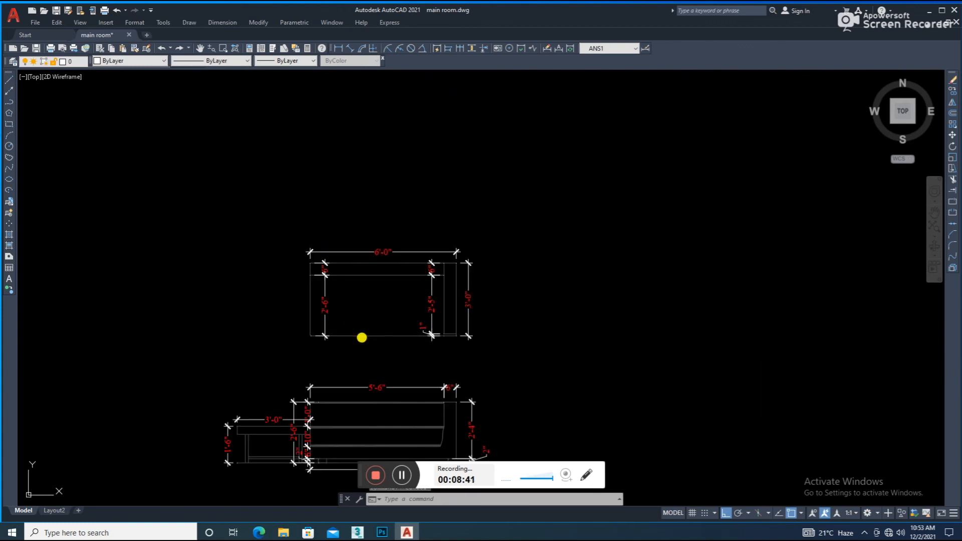
scroll(335, 277, "down", 3)
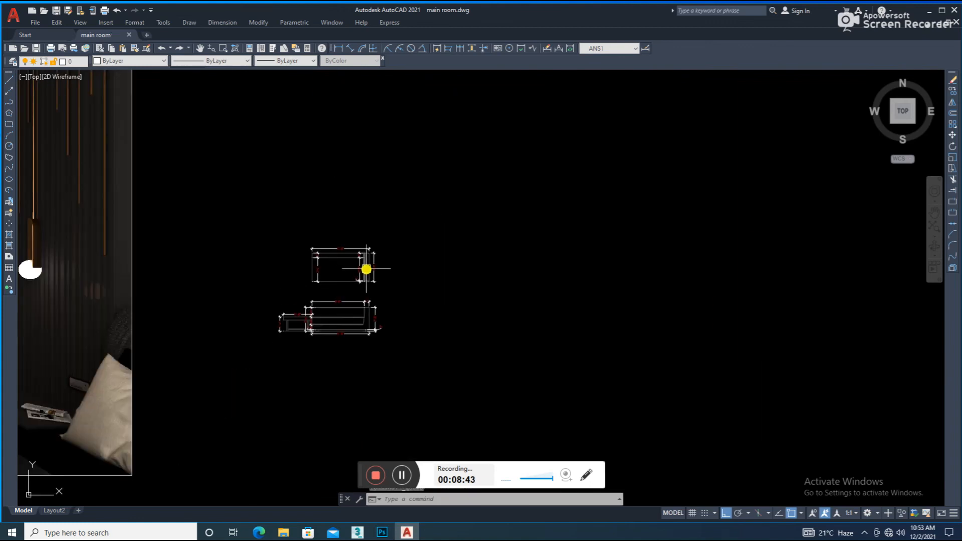
Scale the reference room image down by a factor of 0.3.
scroll(369, 300, "down", 3)
left_click(296, 169)
left_click(243, 245)
key("Return")
left_click(168, 366)
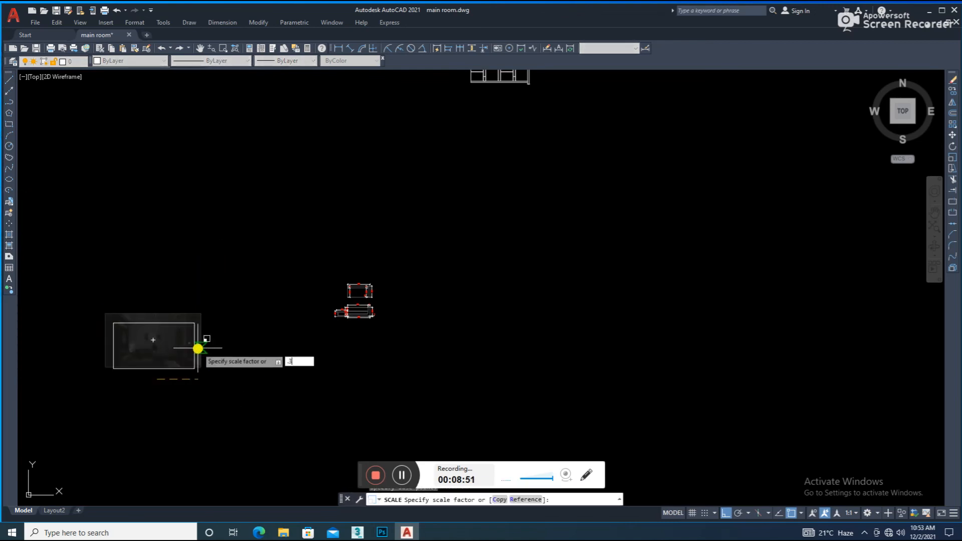
key("Return")
Move the reduced room image next to the sofa drawings, on their right side, with Ortho mode off.
left_click(168, 317)
left_click(126, 423)
type("m")
key("Return")
left_click(164, 383)
scroll(342, 379, "up", 1)
key("F8")
scroll(434, 299, "up", 4)
left_click(444, 248)
Scale the room image up by a factor of 1.3.
type("sc")
key("Return")
left_click(381, 351)
type("1.3")
key("Return")
Enlarge the room image a second time, by a factor of about 1.3.
left_click(428, 345)
left_click(428, 344)
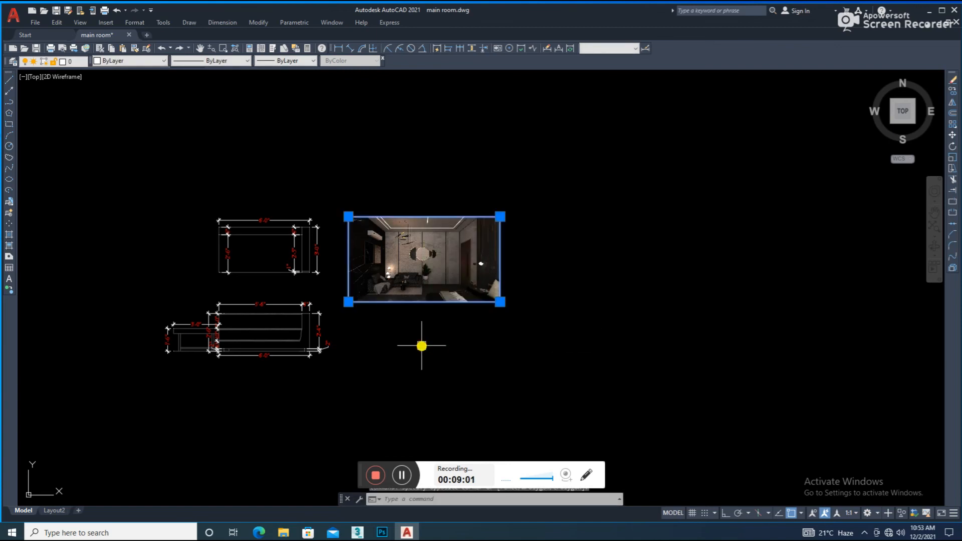
type("sc")
key("Return")
left_click(387, 348)
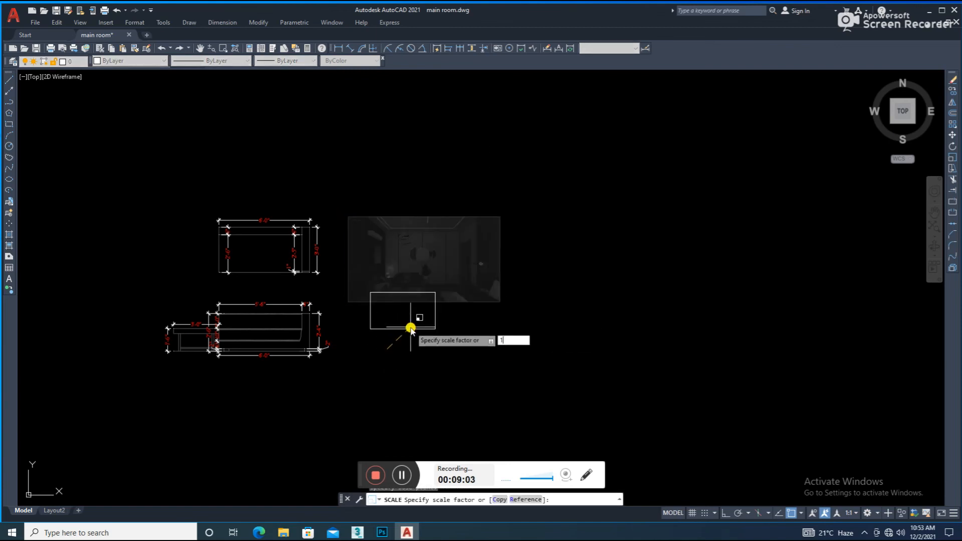
key("Return")
Move the enlarged room image down so it sits level with the sofa plan and elevation.
left_click(466, 143)
left_click(395, 333)
key("Return")
left_click(423, 359)
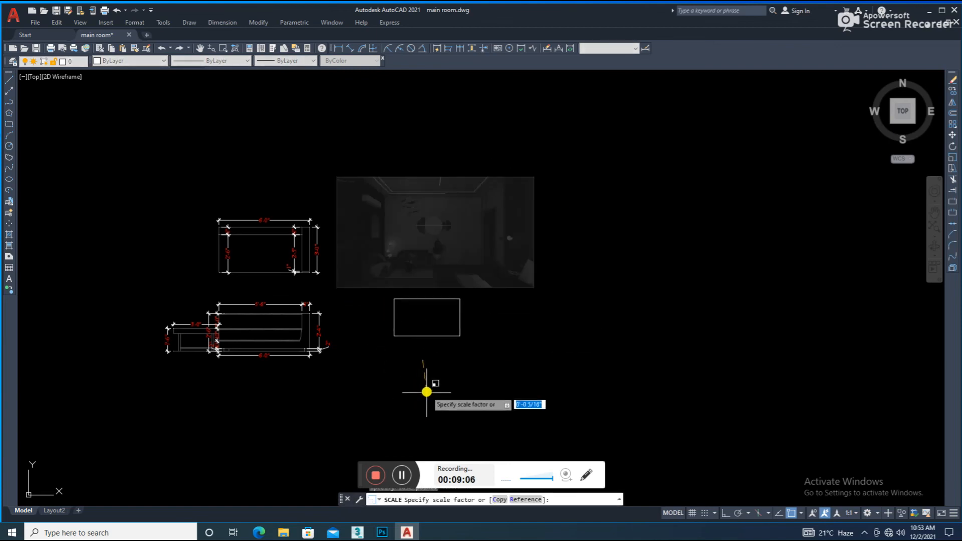
key("Escape")
type("m")
key("Return")
left_click(450, 329)
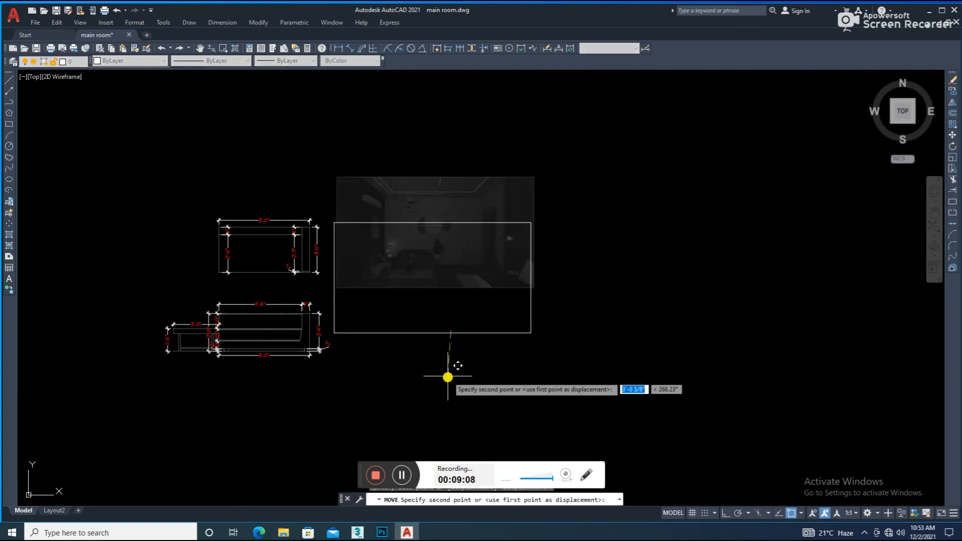
left_click(452, 382)
Draw a rectangular frame enclosing the sofa plan, the dimensioned elevation and the room image.
type("r")
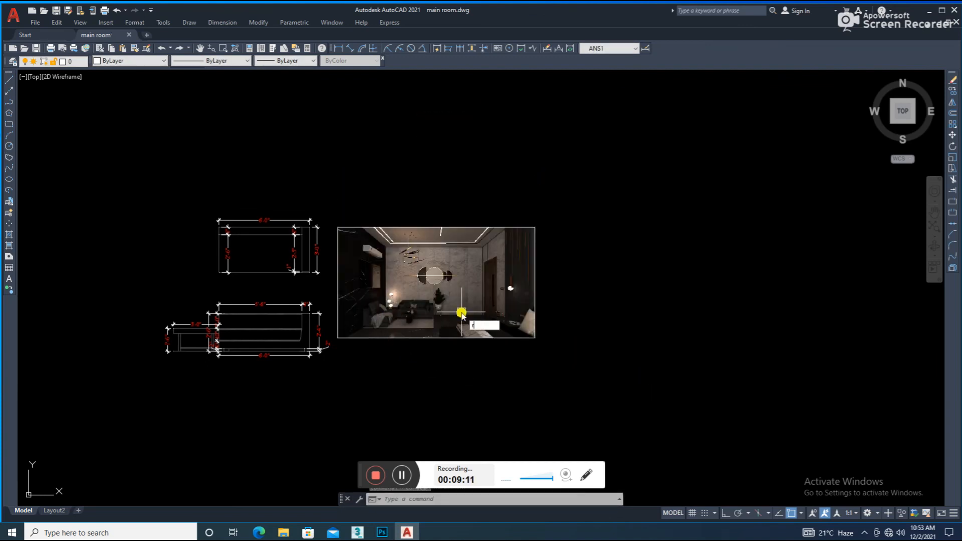
type("ec")
key("Return")
left_click(542, 196)
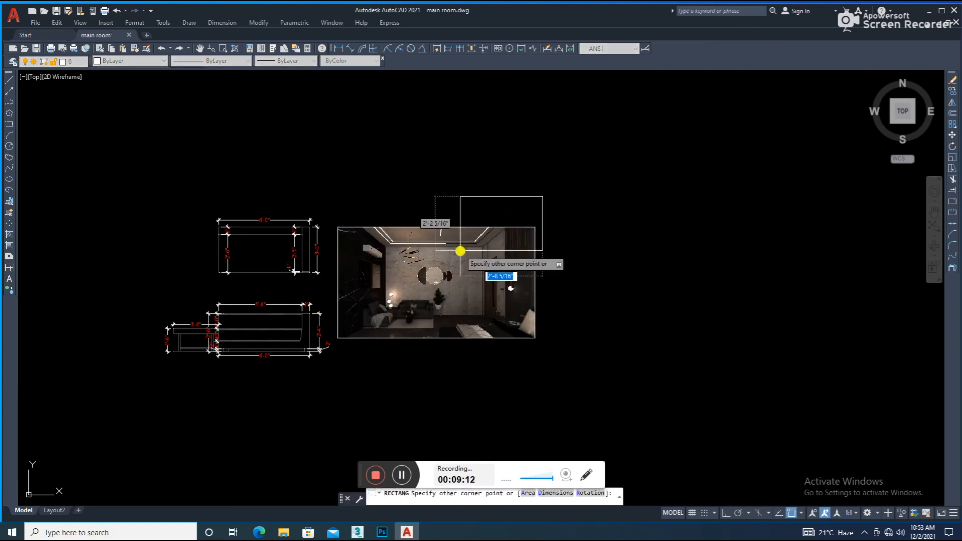
left_click(147, 368)
scroll(288, 347, "down", 4)
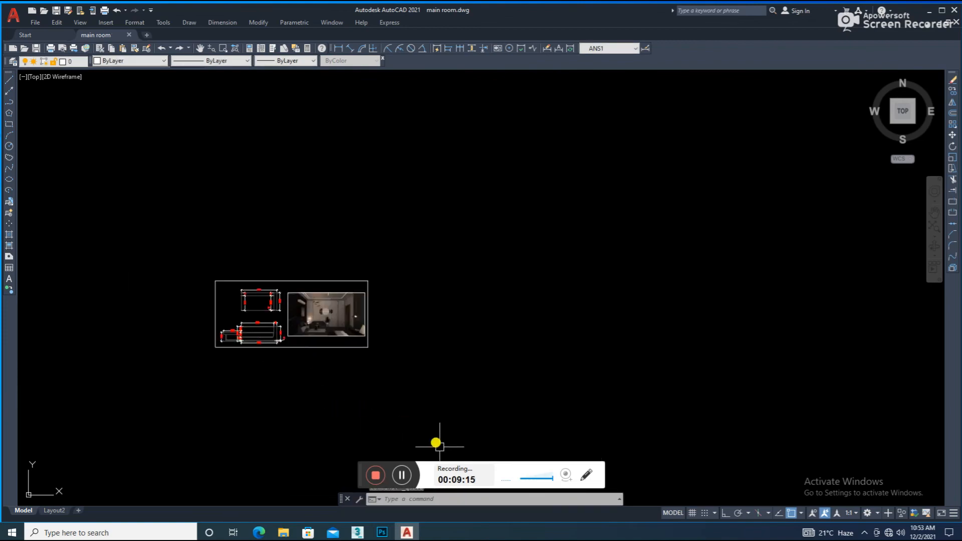